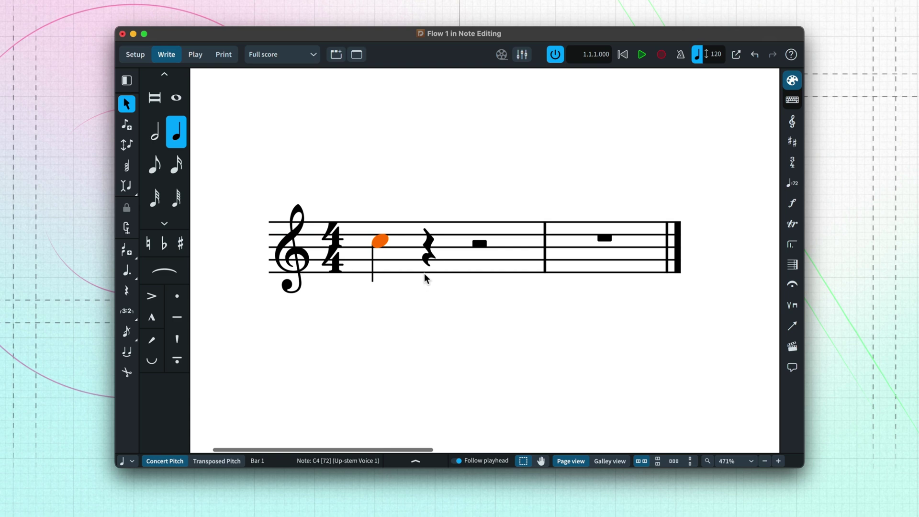
Move the C4 quarter note from beat 1 of bar 1 to beat 2 at pitch G3.
left_click_drag(381, 239, 428, 263)
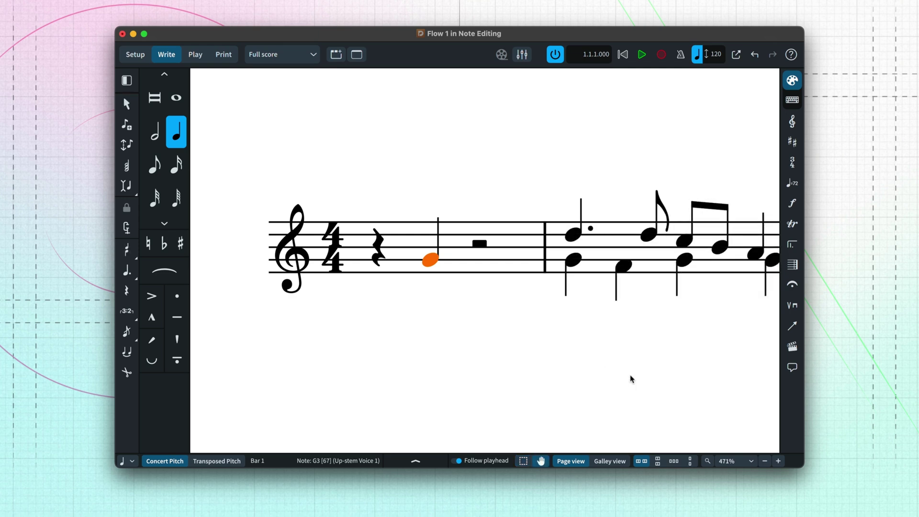
Step the note selection forward from bar 1 through the upper notes of bar 2, down to the lower voice, and back.
key("Right")
key("Right")
key("Right")
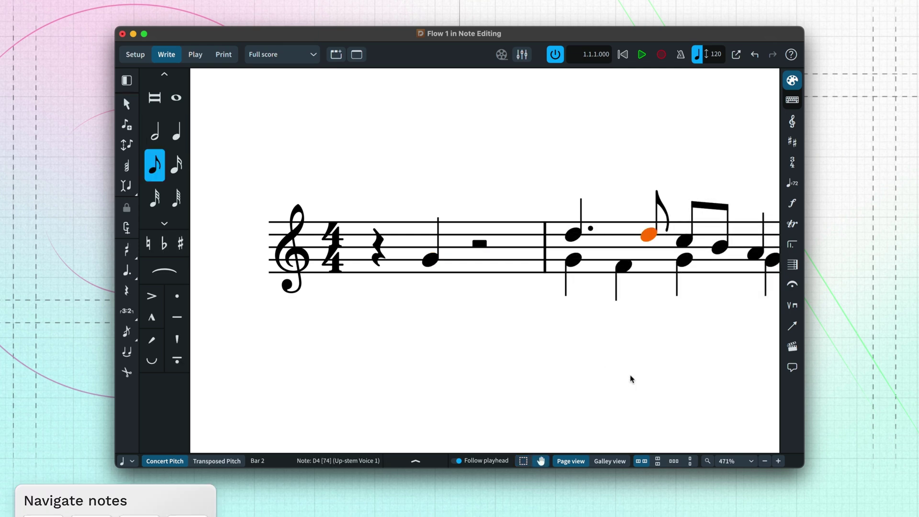
key("Right")
key("Down")
key("Left")
key("Left")
key("Left")
key("Left")
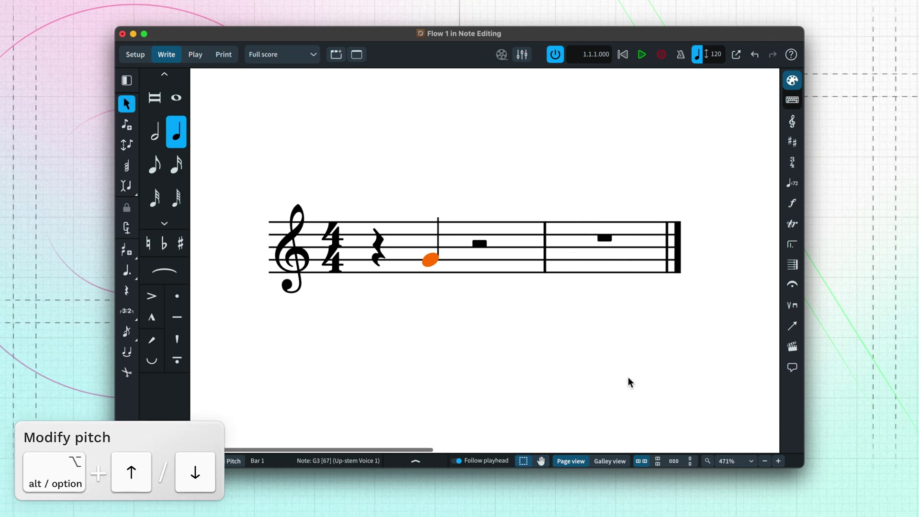
Raise the quarter note in bar 1 step by step to E4, and lower it to A3.
key("alt+Up")
key("alt+Up")
key("alt+Up")
key("alt+Up")
key("alt+Up")
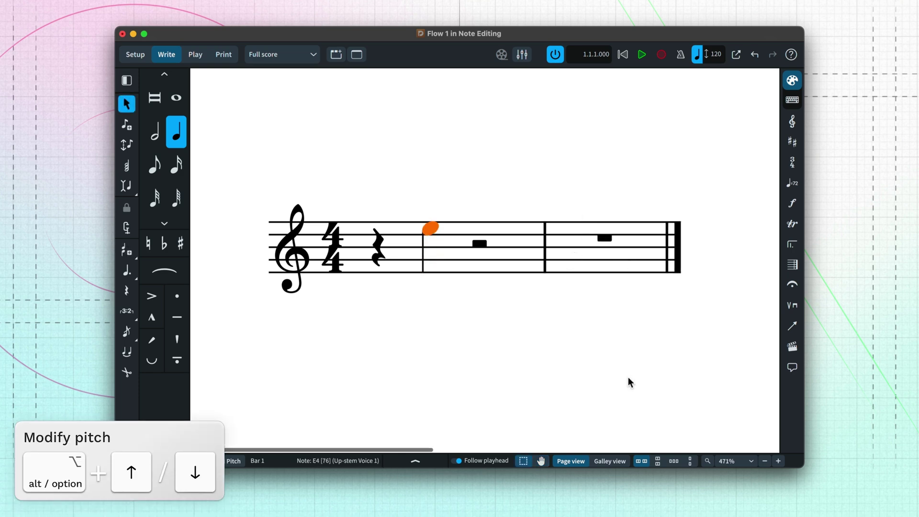
key("alt+Down")
key("alt+Down")
key("alt+Down")
key("alt+Down")
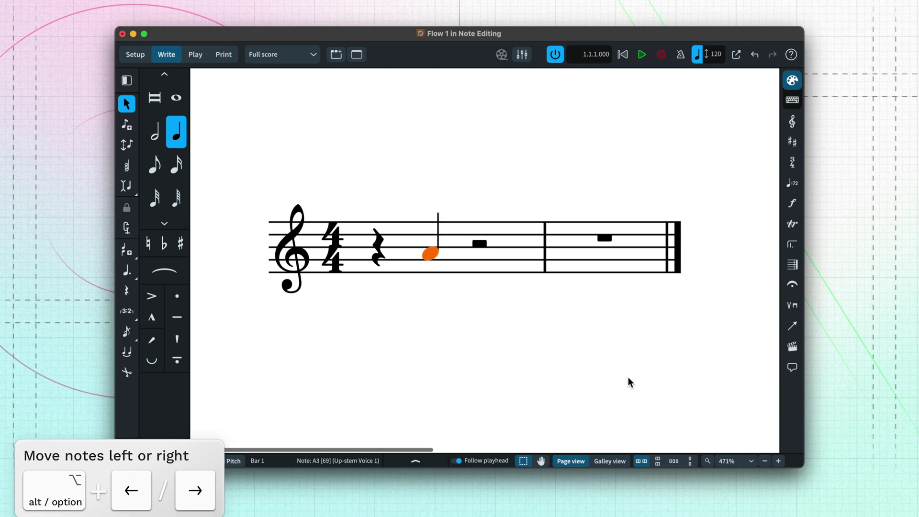
Shift the A3 quarter note rhythmically along bar 1 and back so that it sits on beat 3.
key("alt+Right")
key("alt+Right")
key("alt+Right")
key("alt+Left")
key("alt+Left")
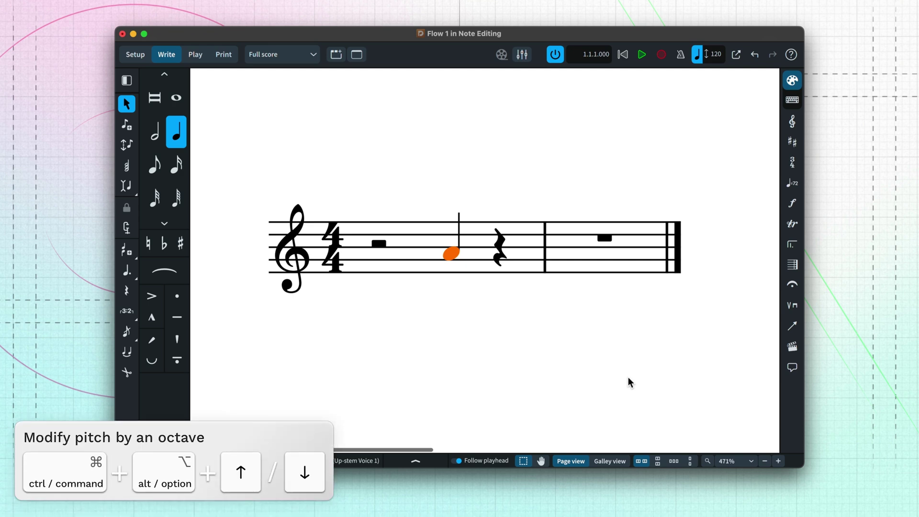
Transpose the A3 note up an octave and back, and down an octave and back.
key("ctrl+alt+Up")
key("ctrl+alt+Down")
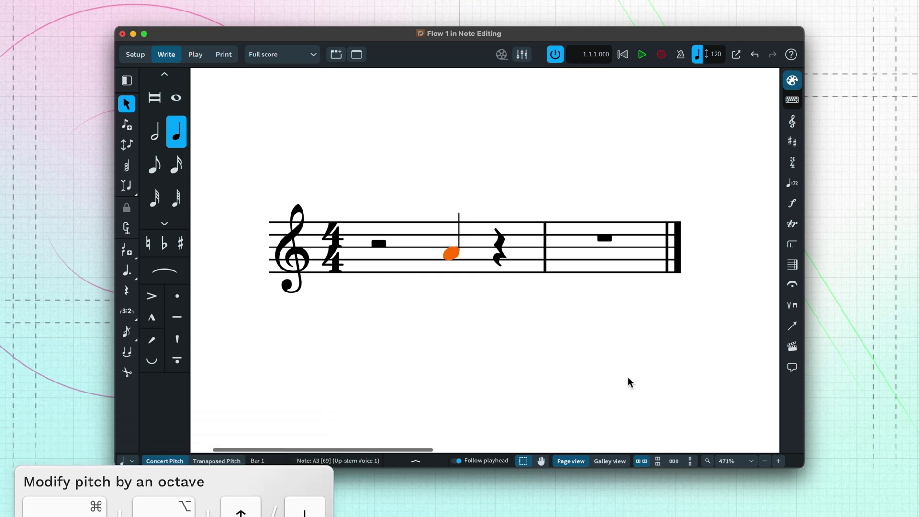
key("ctrl+alt+Down")
key("ctrl+alt+Up")
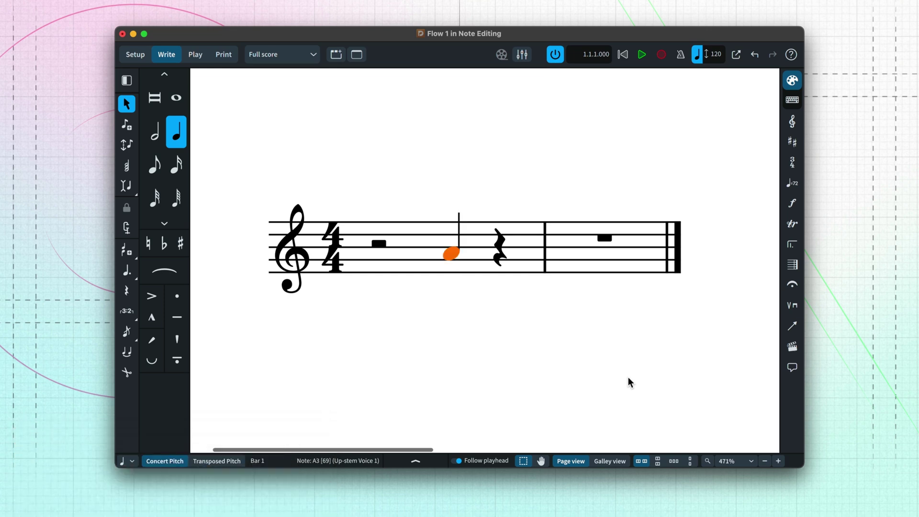
Transpose the beat 3 note upward by semitones past D4 and bring it down by semitones to C4.
key("alt+shift+Up")
key("alt+shift+Up")
key("alt+shift+Up")
key("alt+shift+Up")
key("alt+shift+Up")
key("alt+shift+Up")
key("alt+shift+Down")
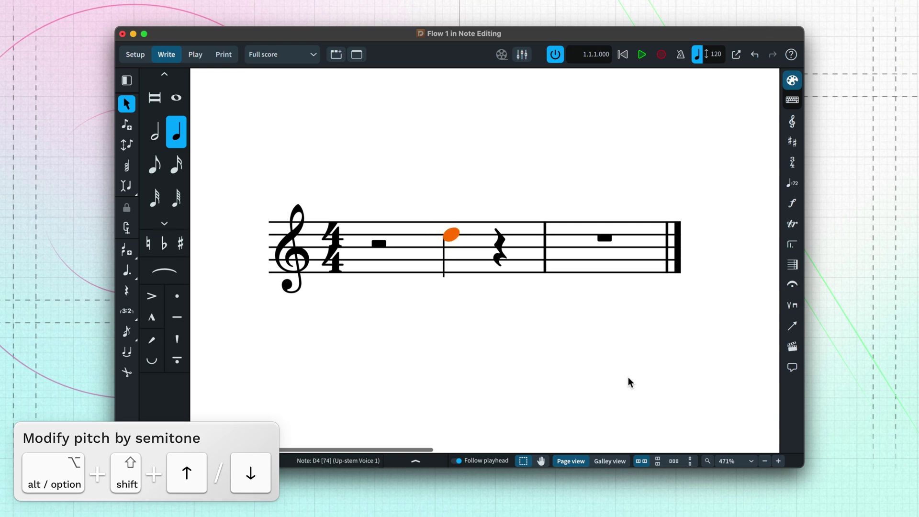
key("alt+shift+Down")
key("alt+shift+Down")
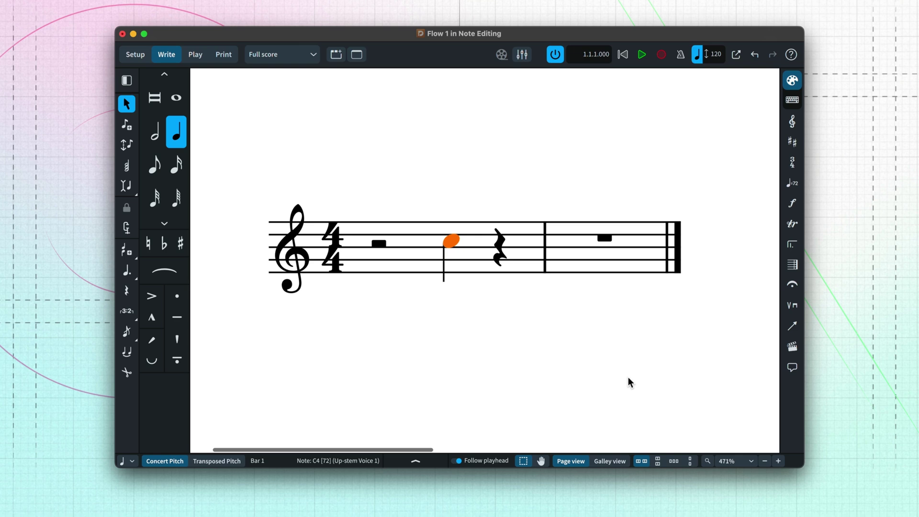
Lengthen the C4 note by three grid increments and shorten it by three increments.
key("alt+shift+Right")
key("alt+shift+Right")
key("alt+shift+Right")
key("alt+shift+Left")
key("alt+shift+Left")
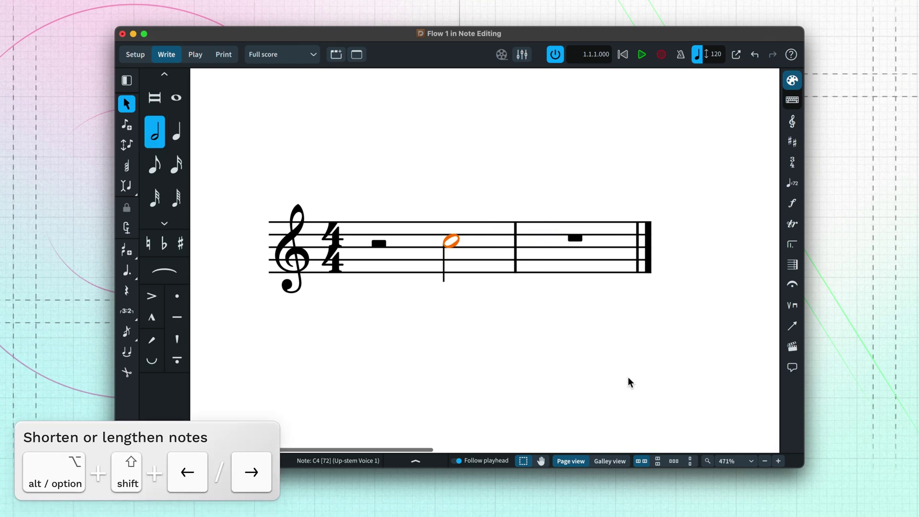
key("alt+shift+Left")
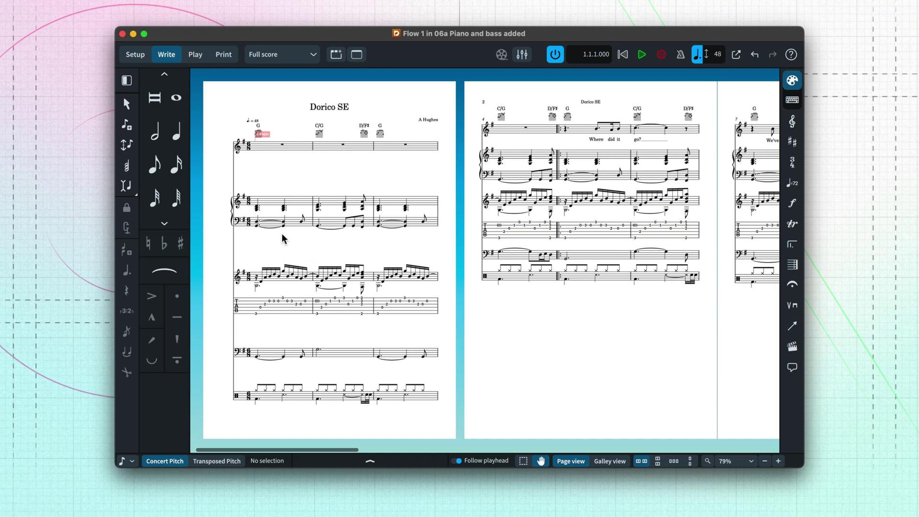
Examine the added piano and bass guitar parts in the opening bars of the full score.
left_click(267, 207)
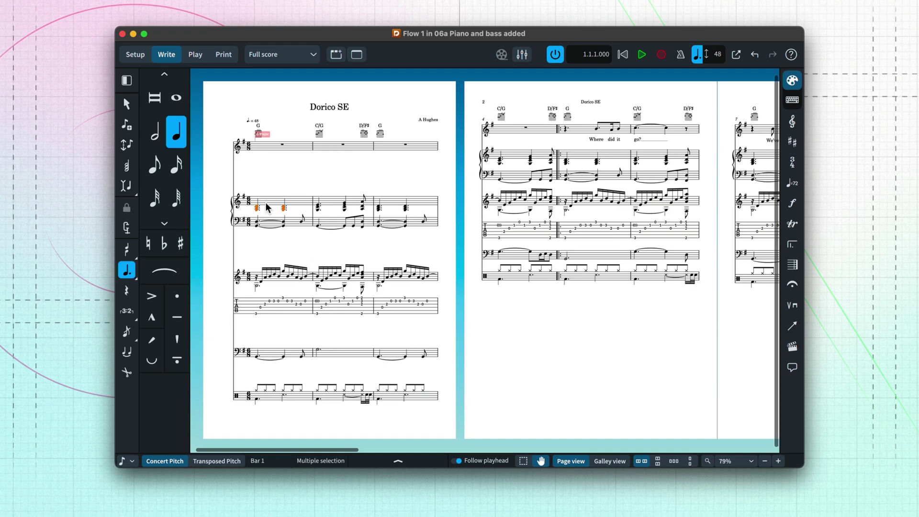
key("super+equal")
scroll(266, 203, "up", 2)
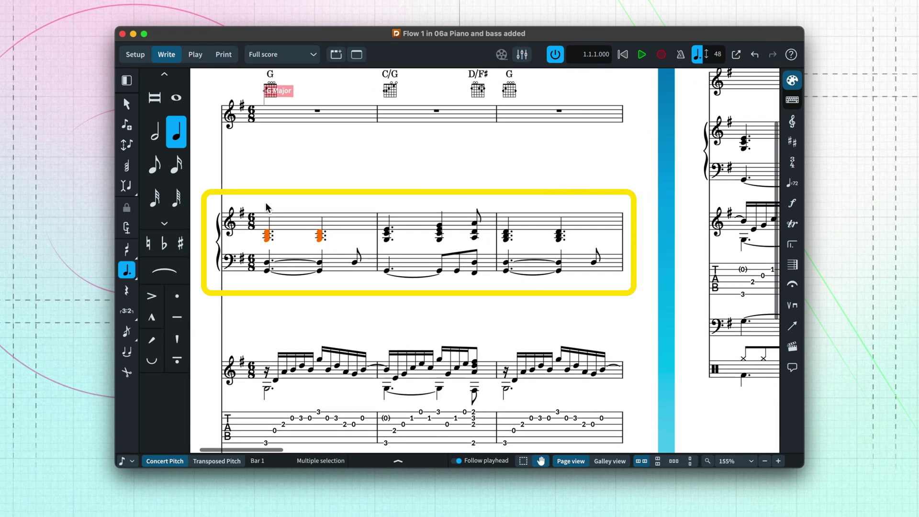
scroll(265, 208, "down", 5)
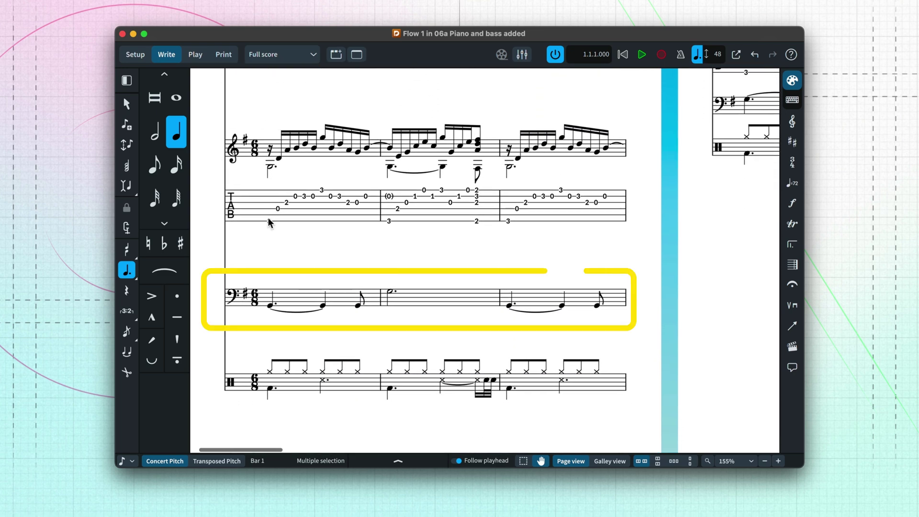
left_click(277, 260)
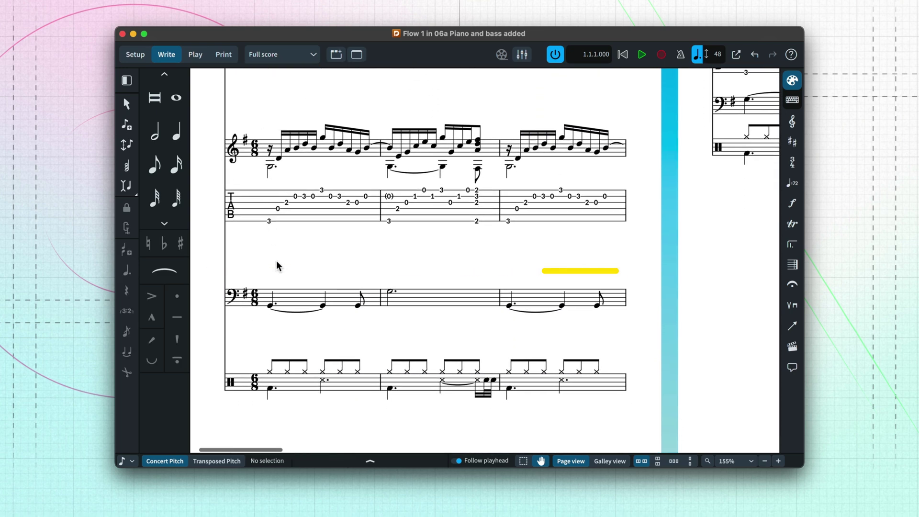
scroll(277, 261, "up", 3)
scroll(277, 260, "up", 3)
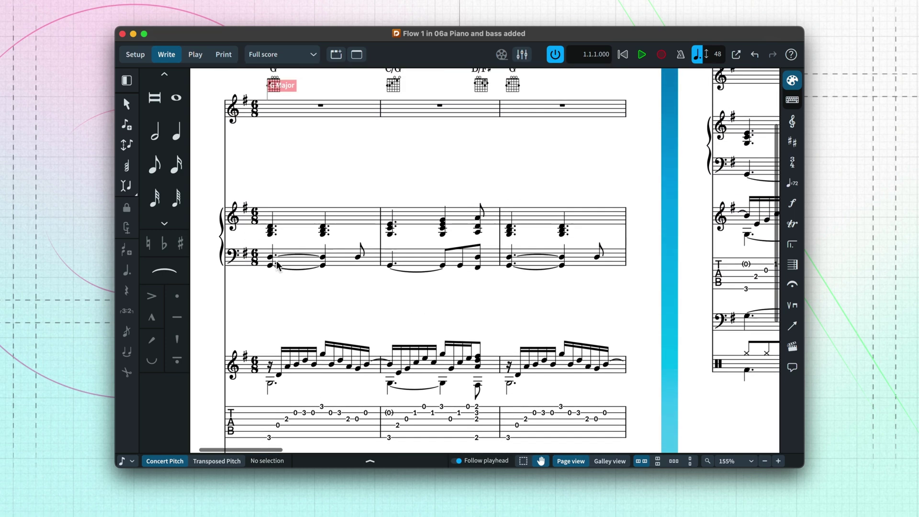
scroll(277, 263, "left", 2)
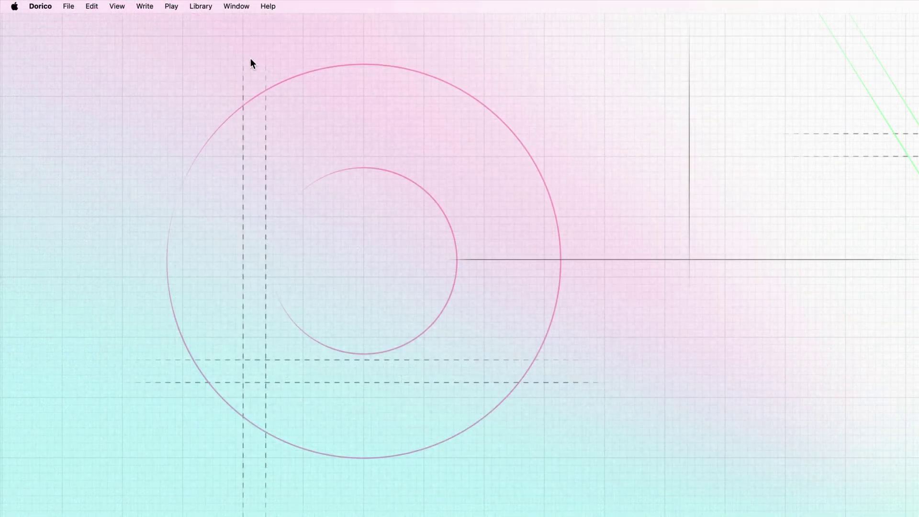
In the full score's Layout Options, set staff labels to Full on the first system and Abbreviated on subsequent systems.
left_click(211, 6)
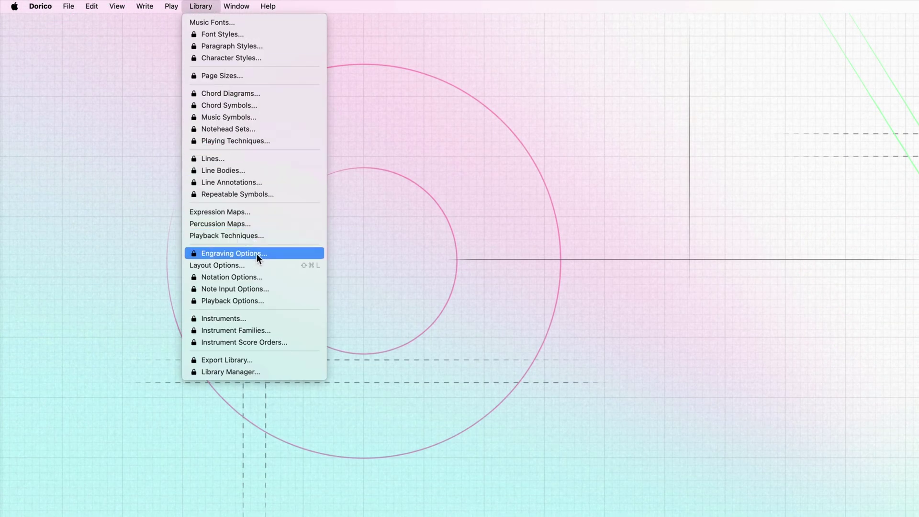
left_click(259, 266)
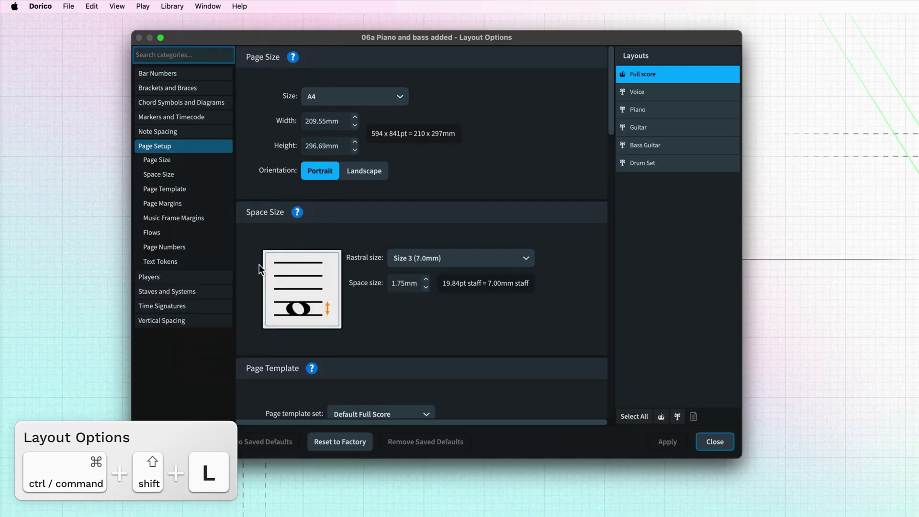
left_click(210, 290)
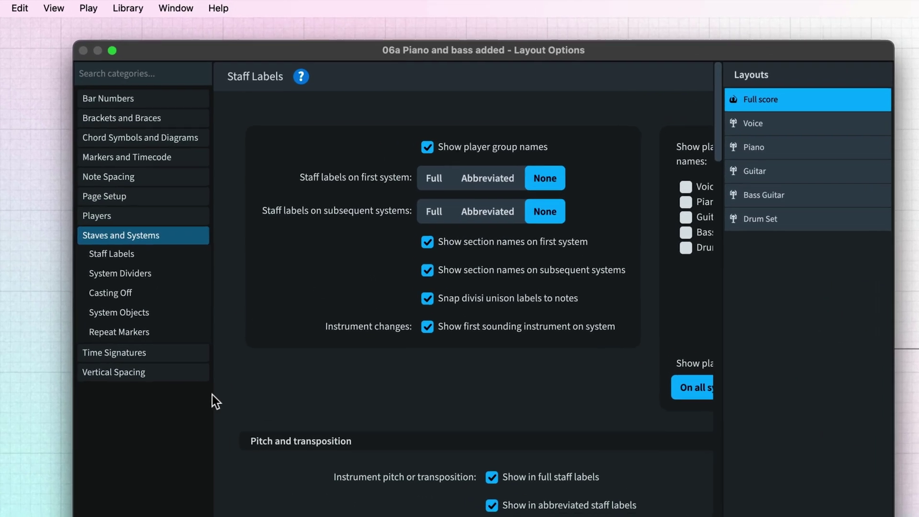
left_click(460, 197)
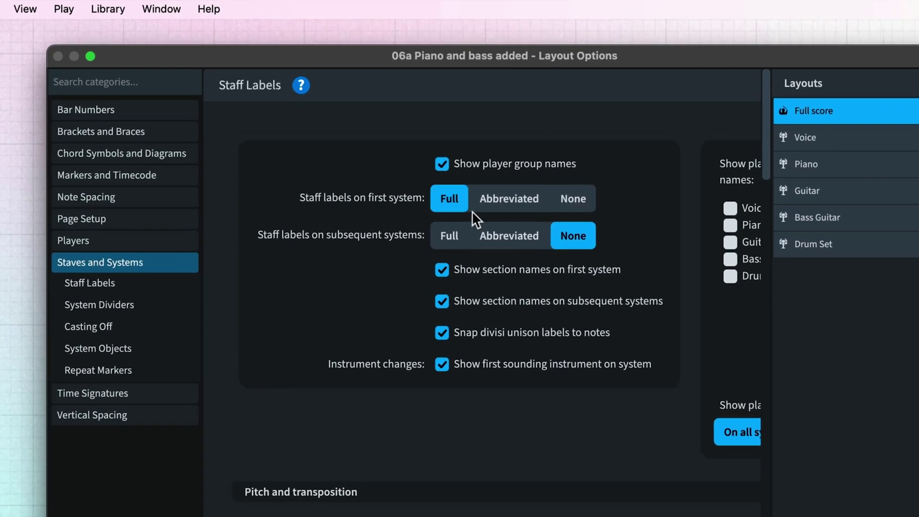
left_click(513, 242)
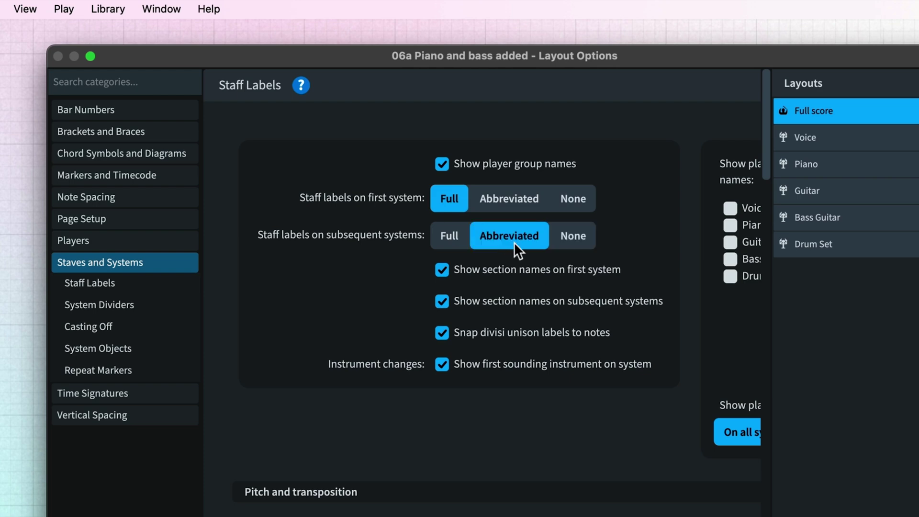
Set the bracketing ensemble type to Orchestral and the page orientation to Landscape, applying the changes and closing Layout Options.
left_click(183, 131)
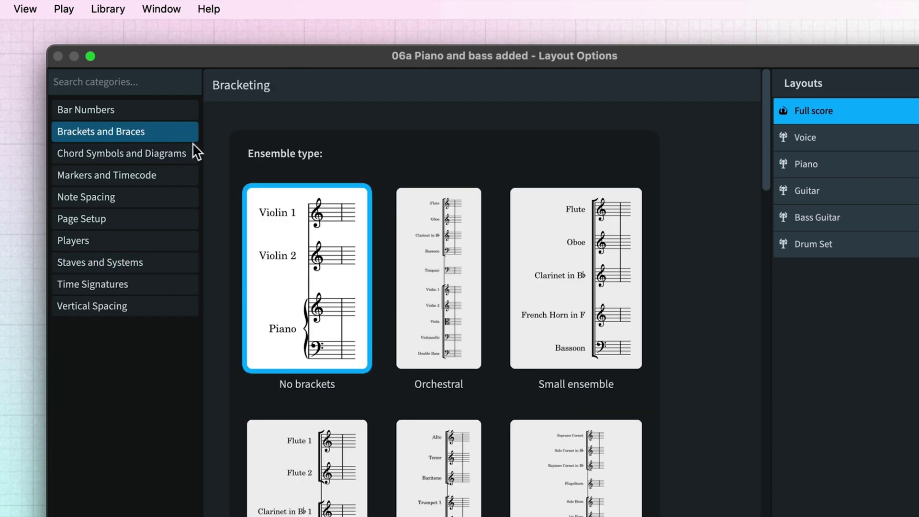
left_click(470, 314)
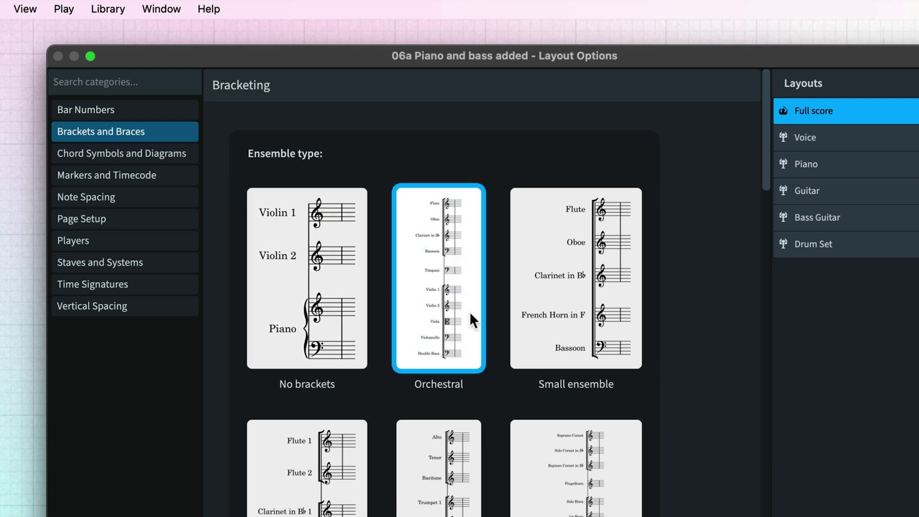
left_click(160, 220)
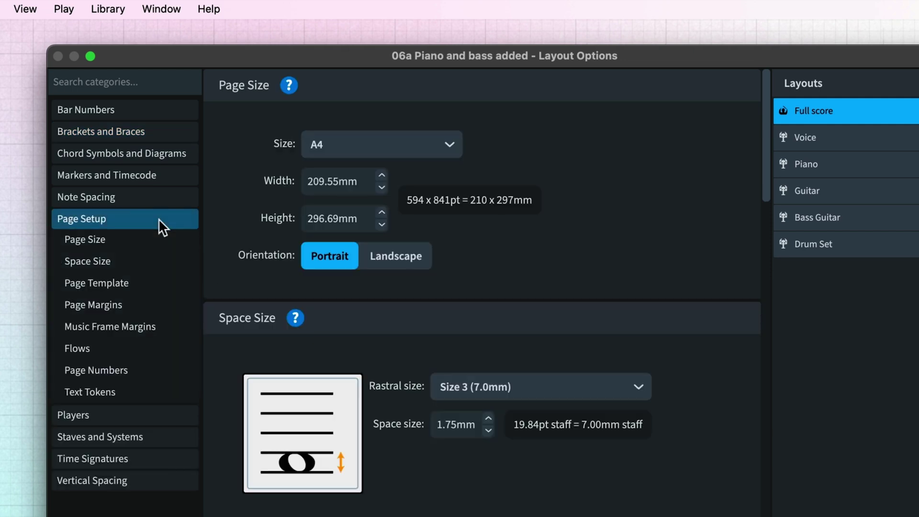
left_click(419, 265)
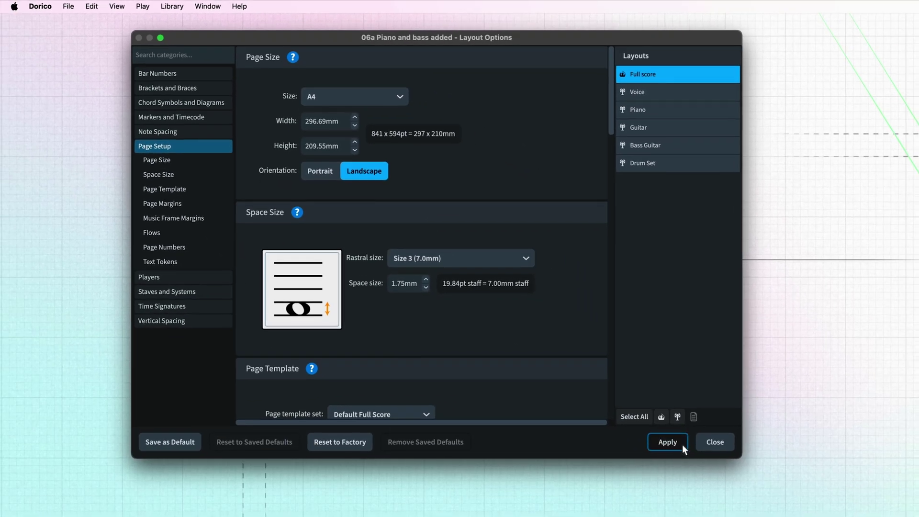
left_click(793, 516)
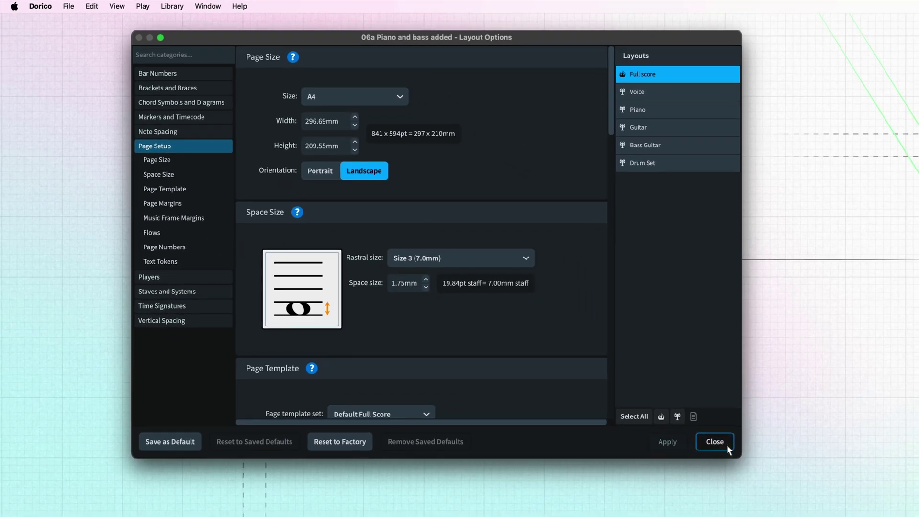
left_click(714, 441)
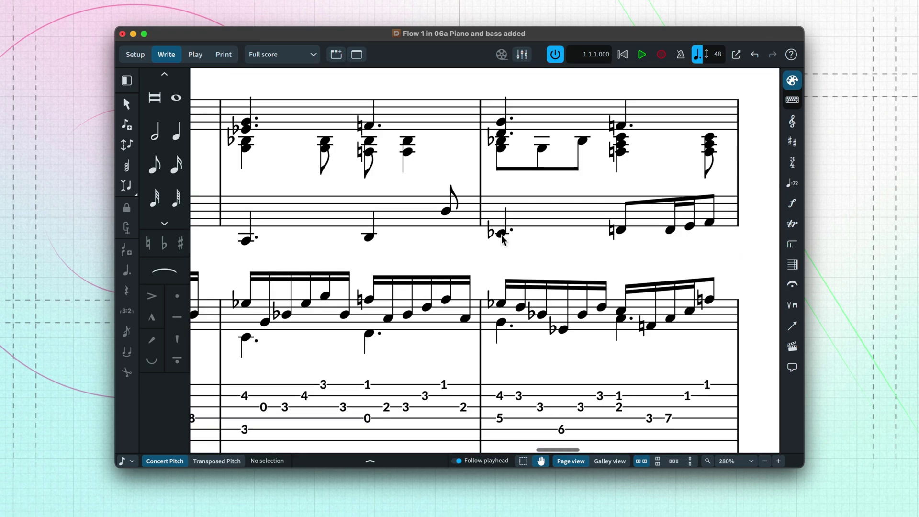
Add a slur to the piano's left hand in bar 16, spanning from the first beamed note to the bar's last note.
left_click(501, 235)
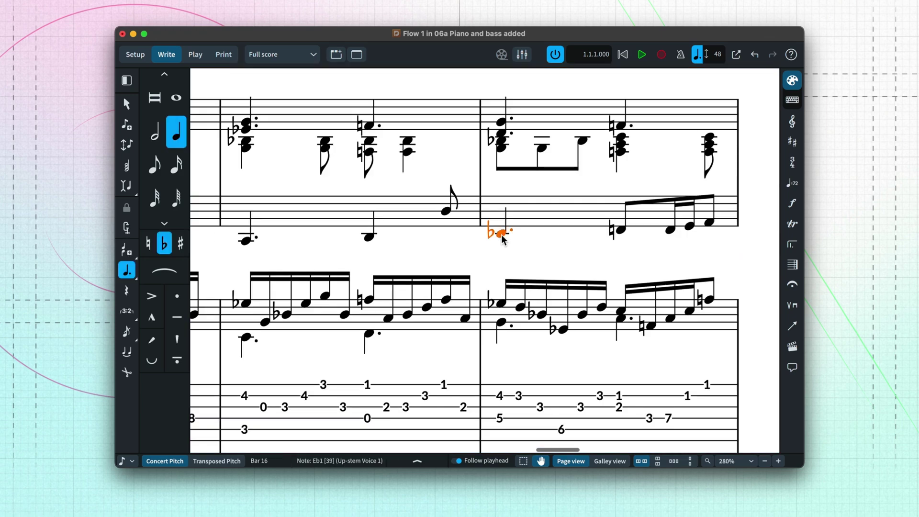
left_click(178, 278)
left_click_drag(615, 245, 717, 229)
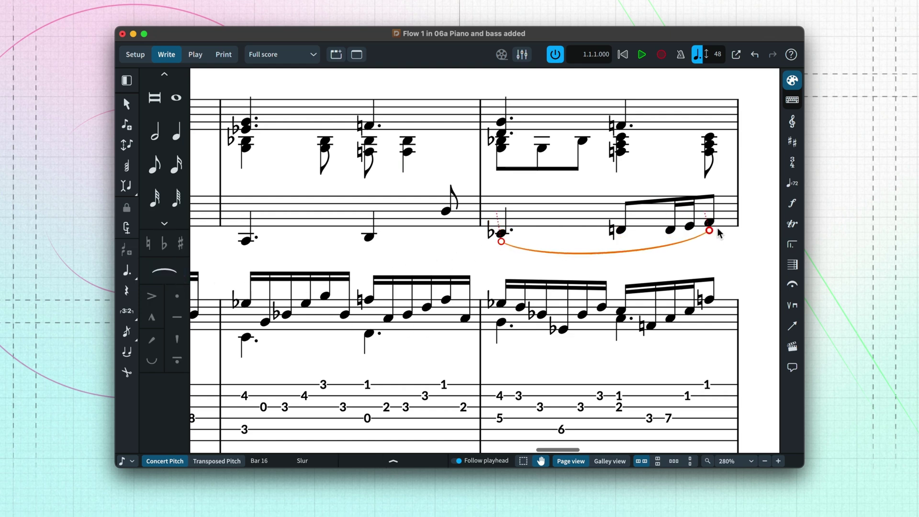
left_click_drag(501, 242, 623, 243)
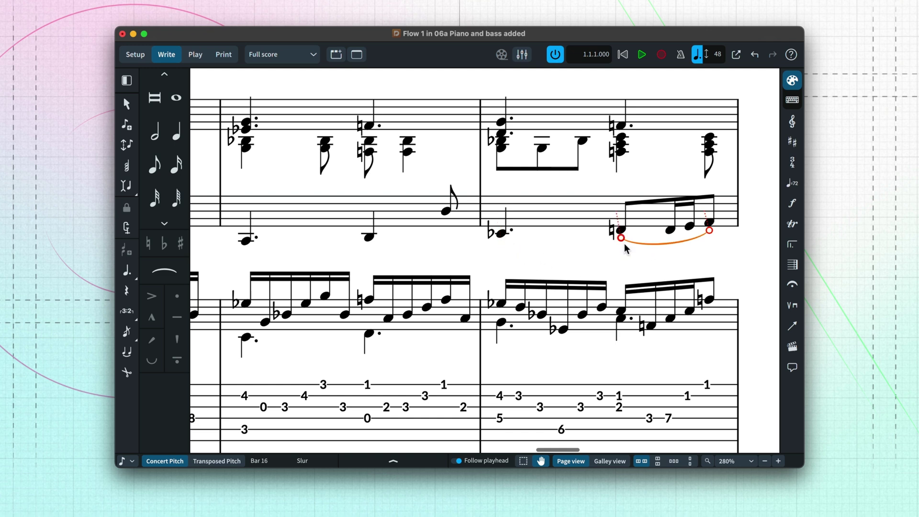
Slur all the piano left-hand notes in bar 15 from the first dotted quarter to the final eighth note.
left_click(397, 220)
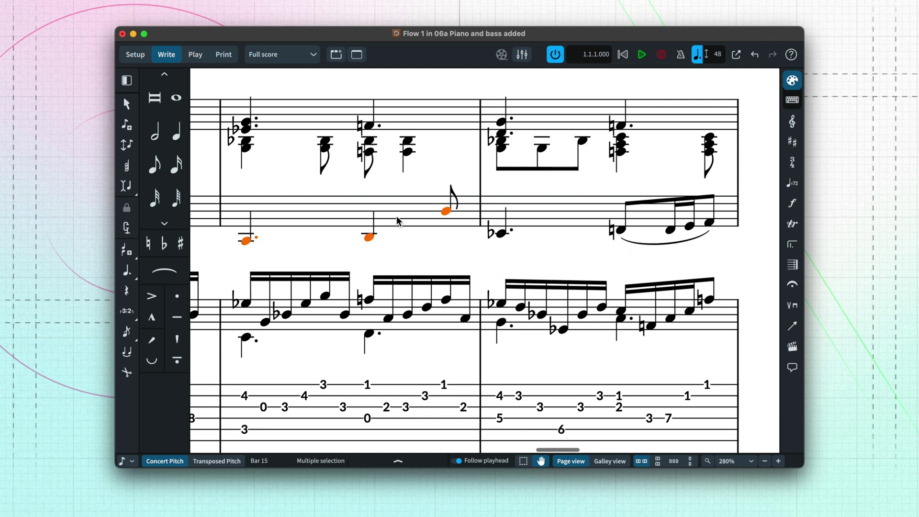
left_click(177, 279)
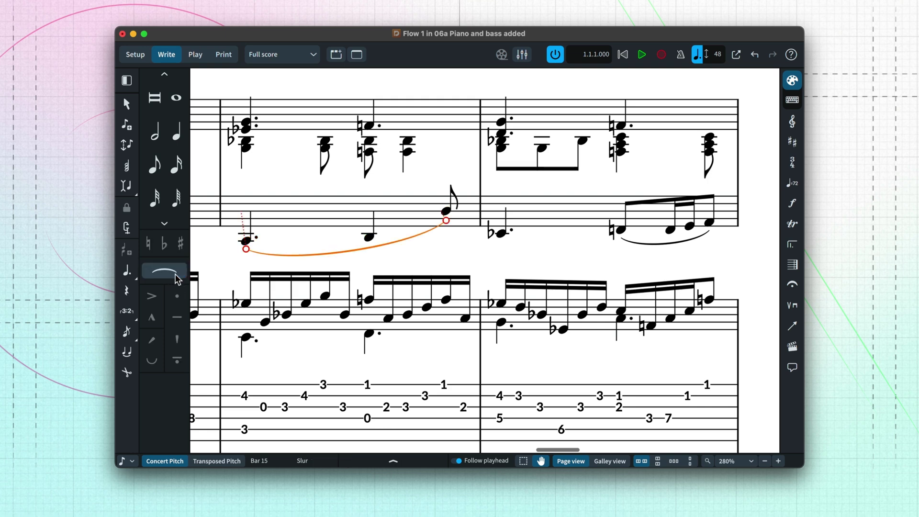
Slur the guitar's upper-voice sixteenth notes in the second beamed group of bar 15.
left_click(428, 284)
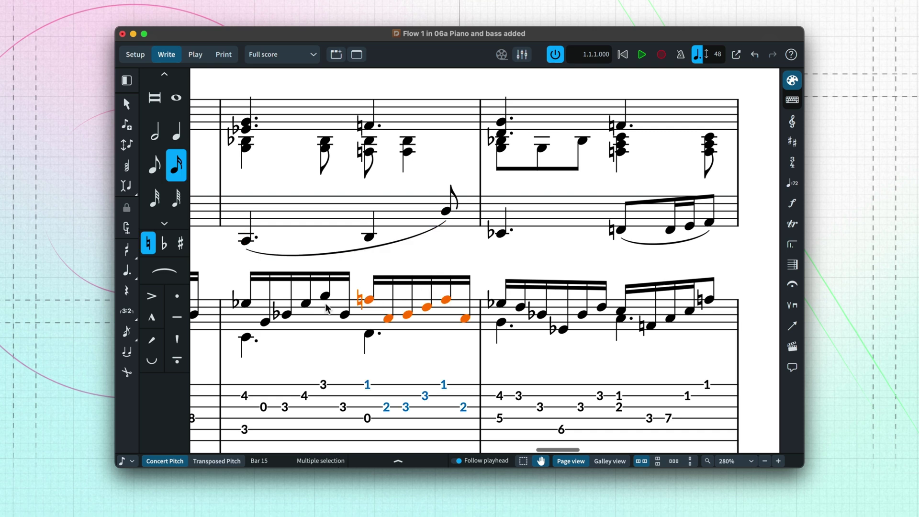
key("s")
left_click(180, 275)
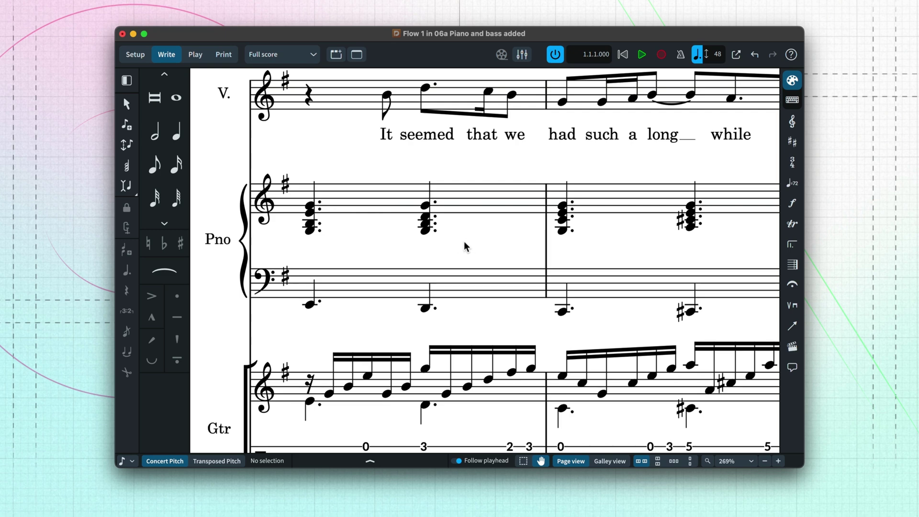
Add a crescendo hairpin under the piano right hand's two bar 9 chords, ending with an f dynamic.
left_click(395, 207)
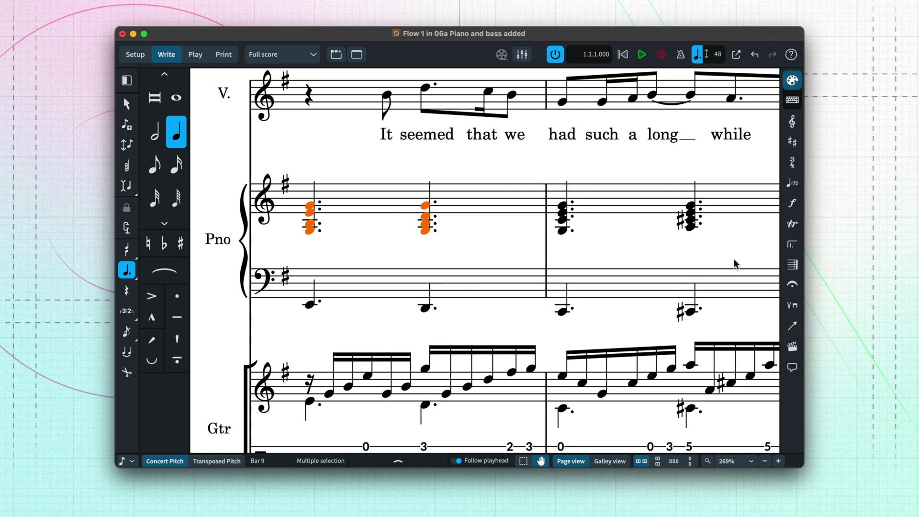
left_click(792, 205)
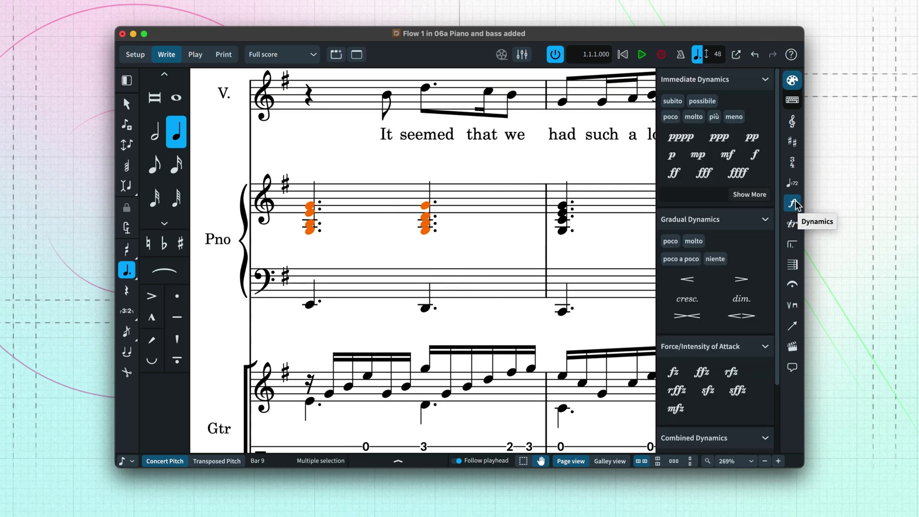
left_click(692, 285)
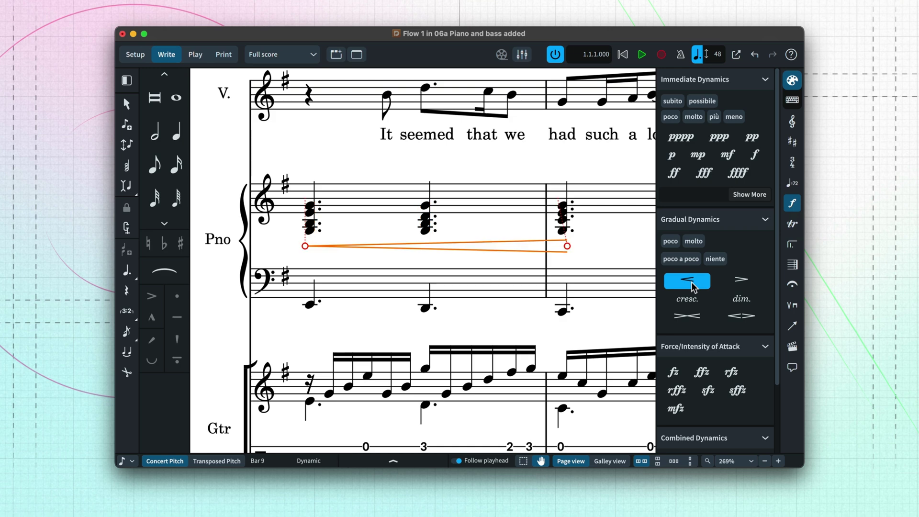
left_click(755, 155)
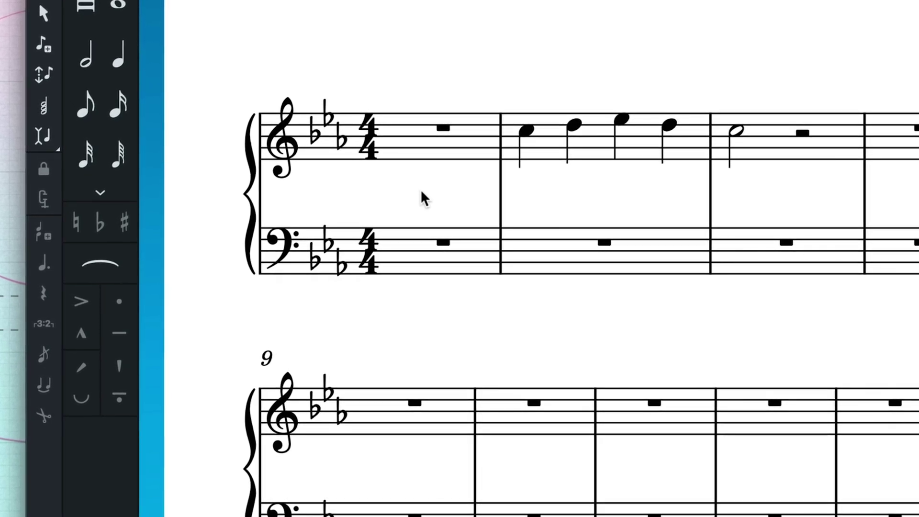
Change the piano's opening key signature to A major with the popover entry A.
left_click(329, 126)
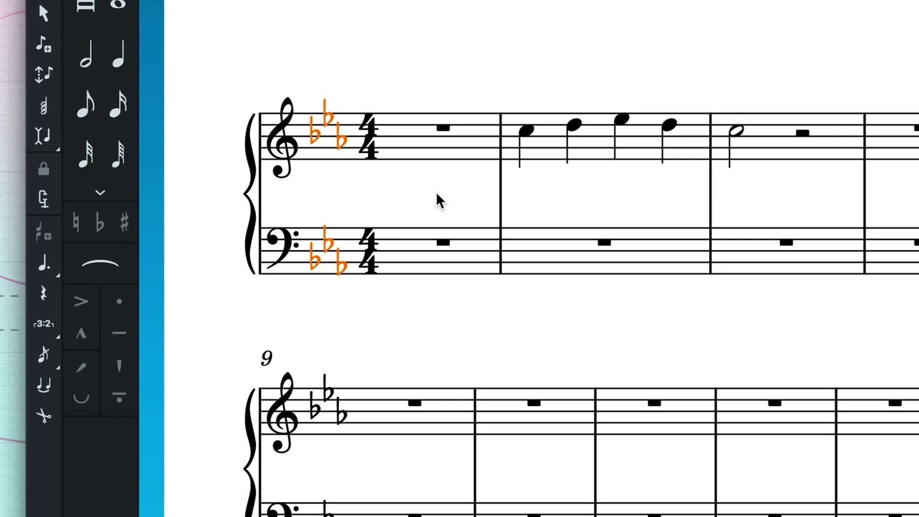
key("shift+k")
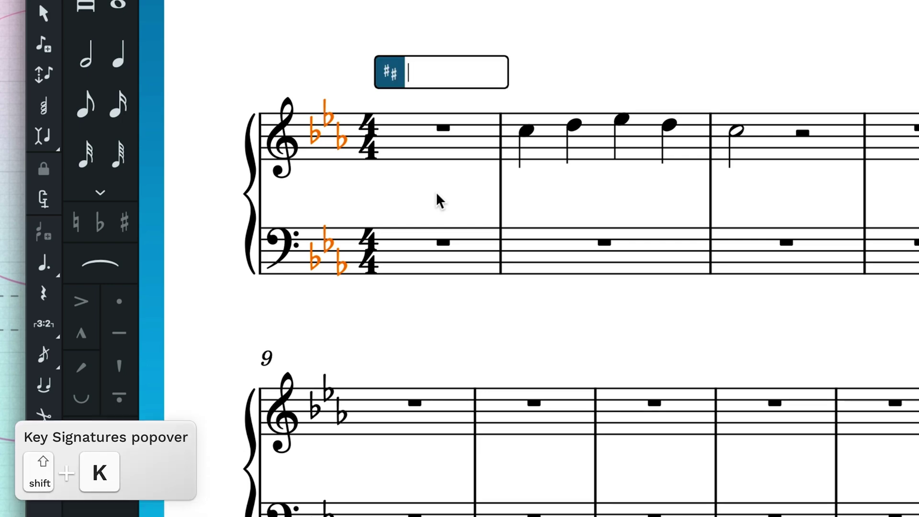
type("A")
key("Return")
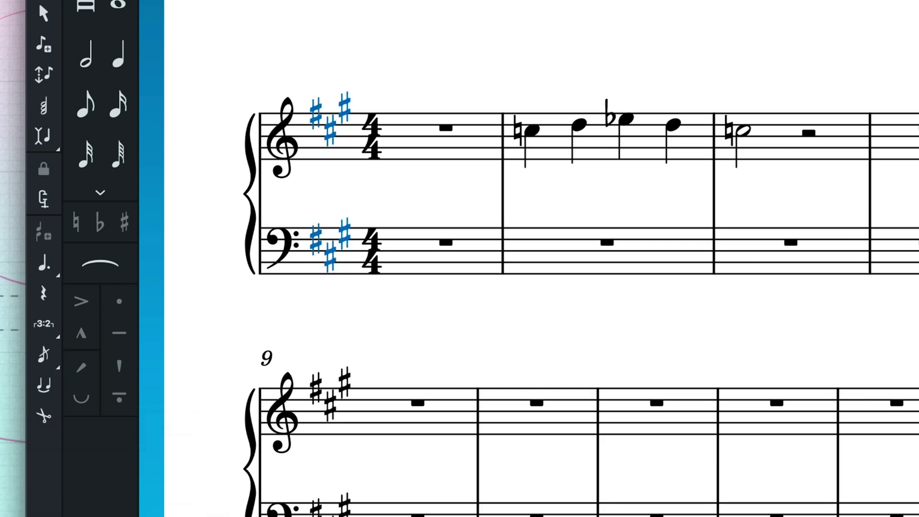
Change the opening key signature to G minor with the entry g, and to F# major with the entry F#.
key("shift+k")
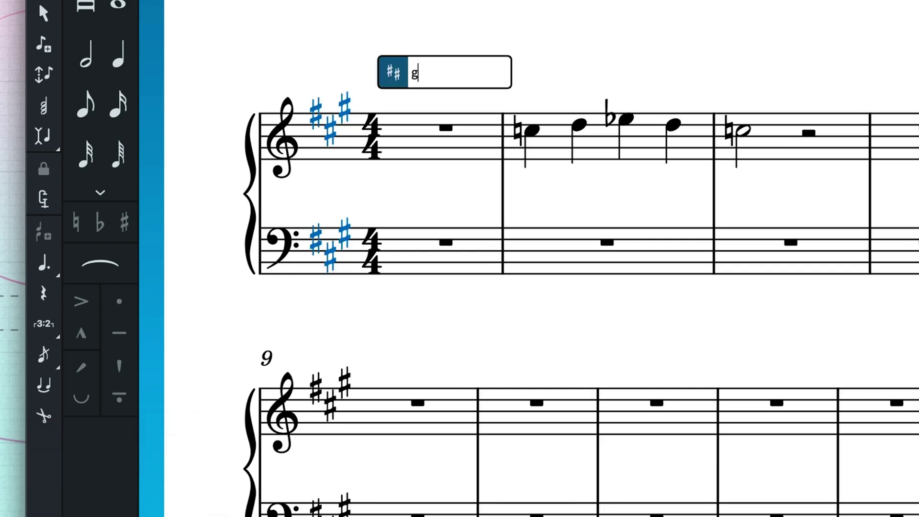
type("g")
key("Return")
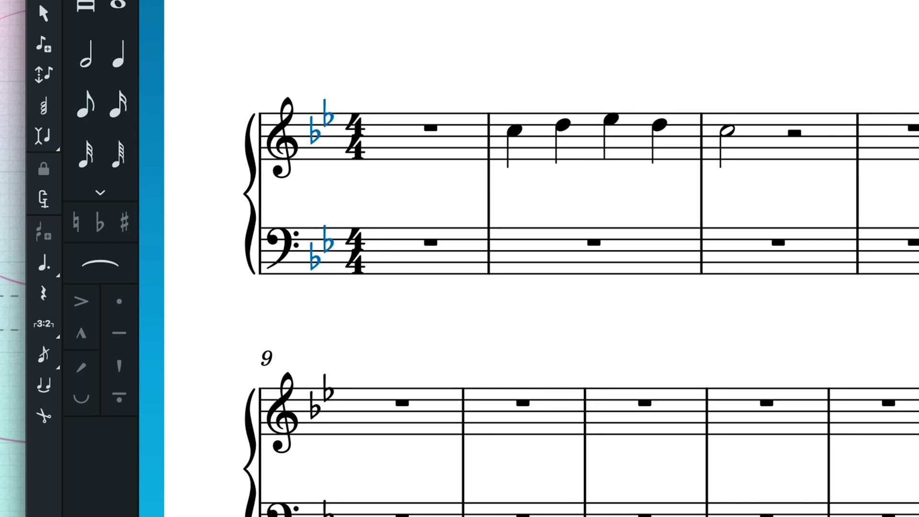
key("shift+k")
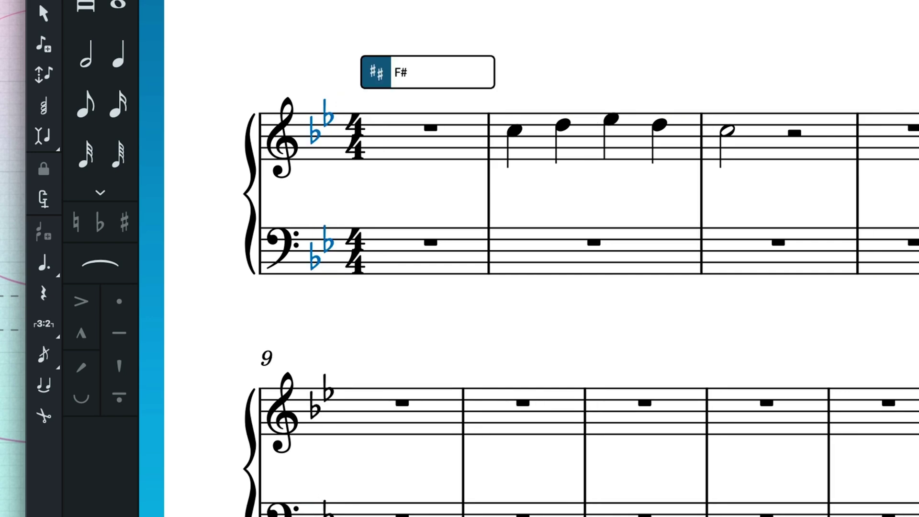
key("Return")
Set the opening key signature to three flats with the popover entry 3b.
key("shift+k")
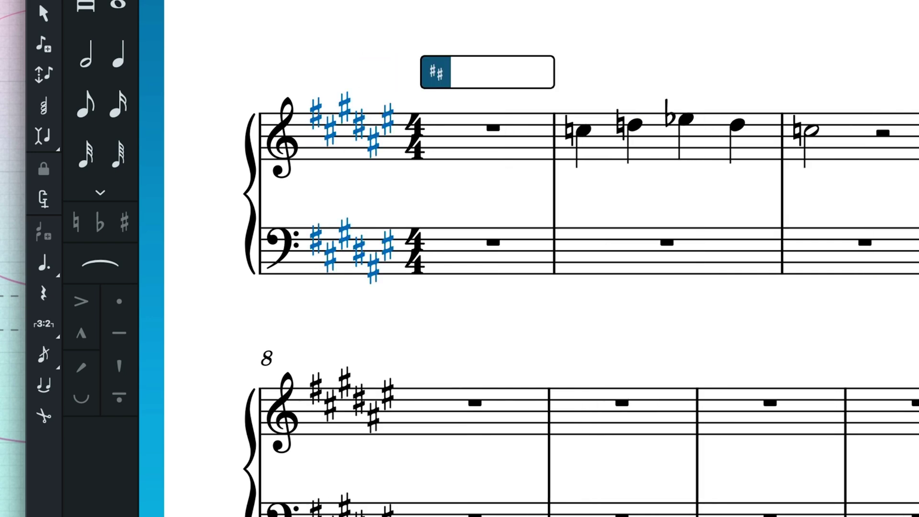
type("3b")
key("Return")
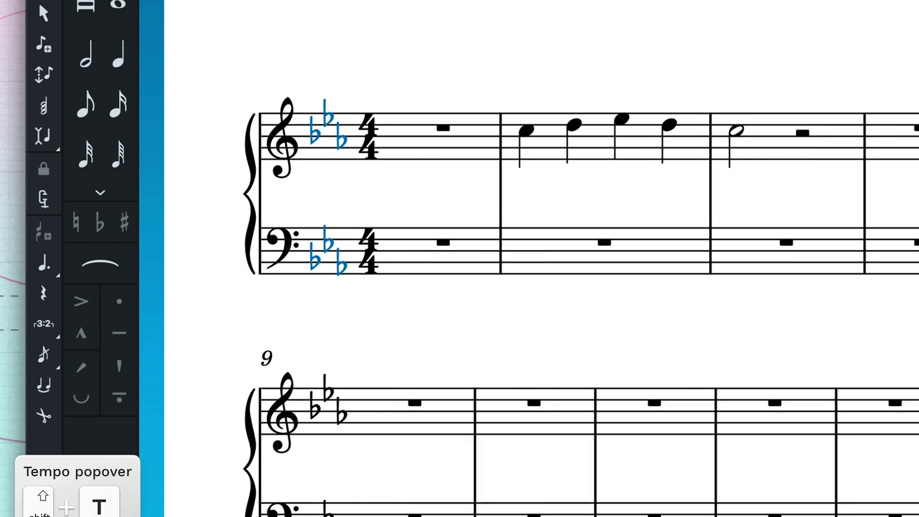
Add the suggested tempo marking Allegro moderato q = 120 at the start of the piano music.
key("shift+t")
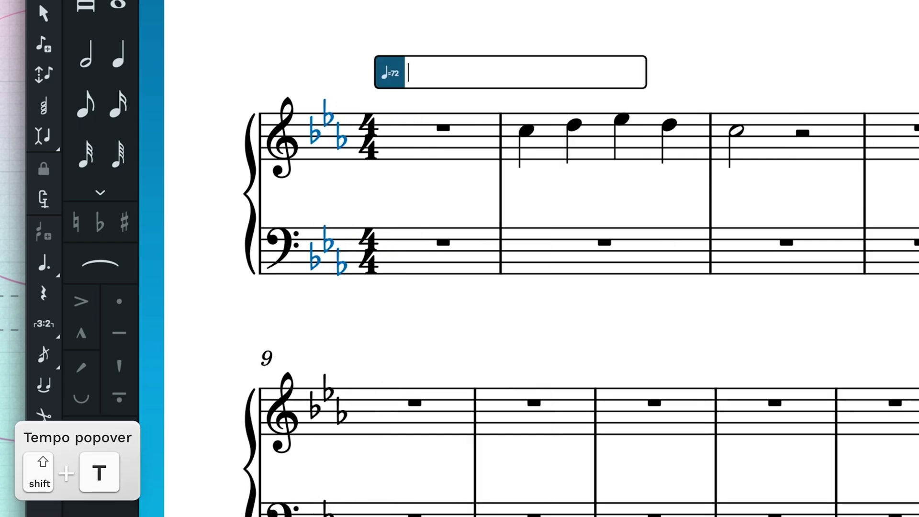
type("allegro")
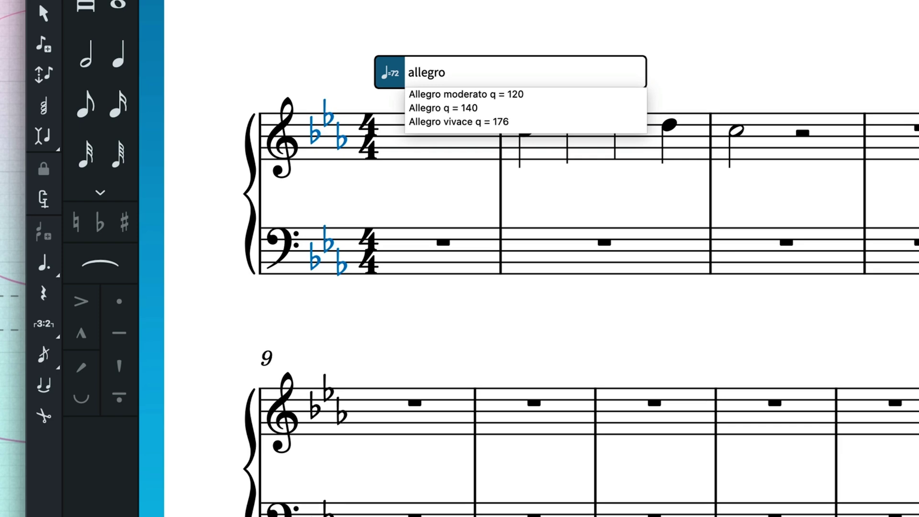
key("Down")
key("Return")
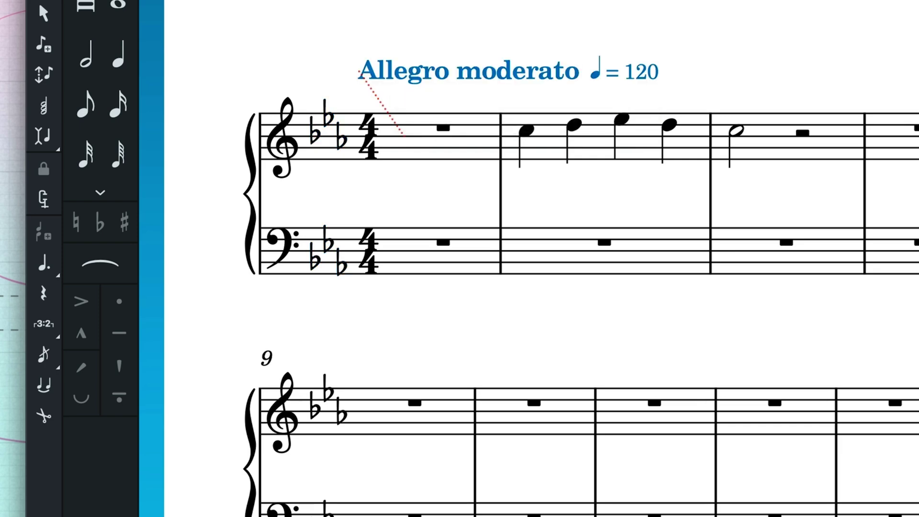
Change the opening time signature to 6/8.
key("shift+m")
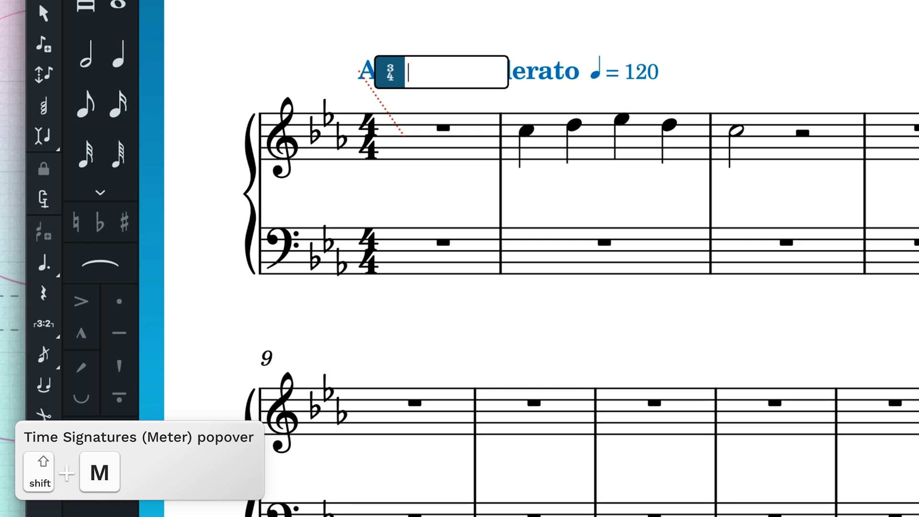
type("6/8")
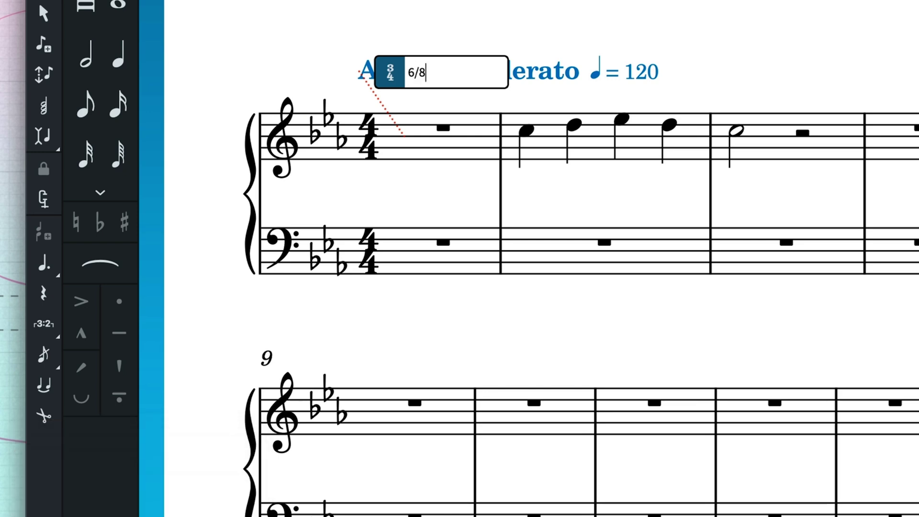
key("Return")
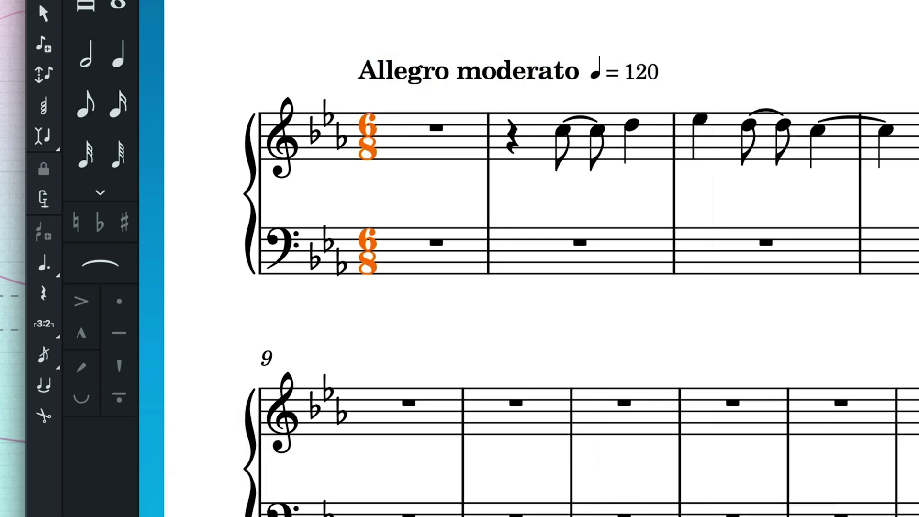
Set the opening time signature to 3/4 with a one-beat pickup bar using the entry 3/4,1.
key("shift+m")
type("3")
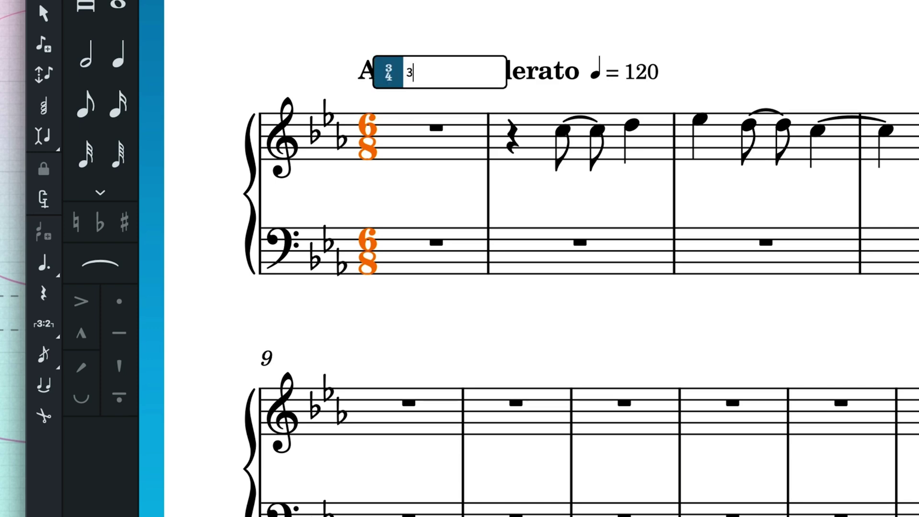
type("/4,1")
key("Return")
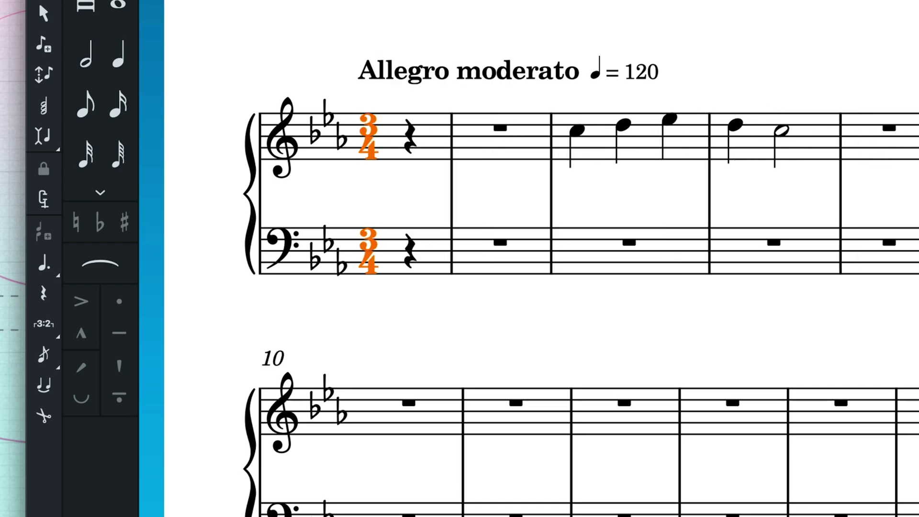
Apply the dynamics p<f>p to the four consecutive quarter notes in the piano's treble staff.
key("shift+d")
left_click_drag(556, 192, 757, 99)
key("shift+d")
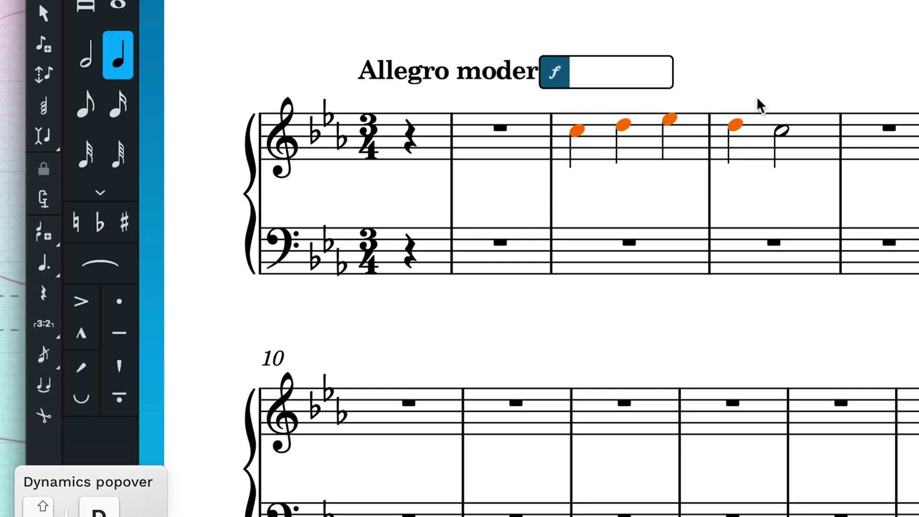
type("p<f>p")
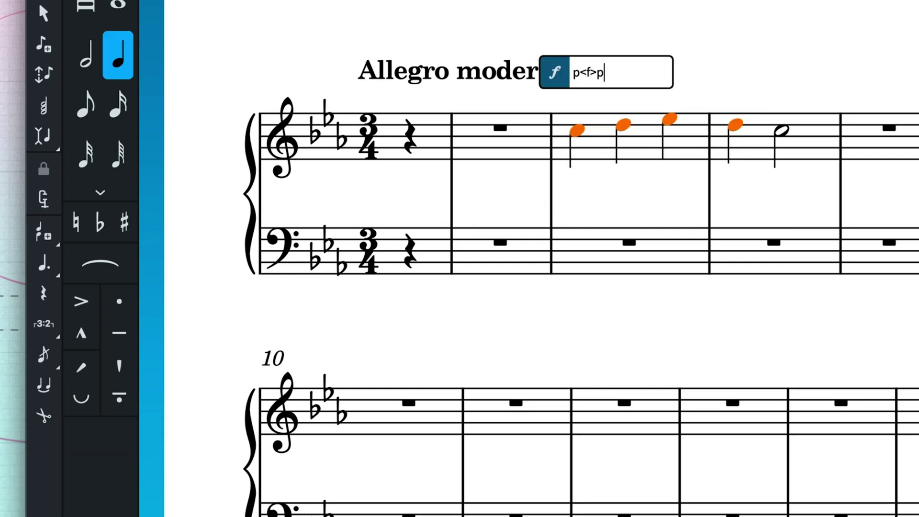
key("Return")
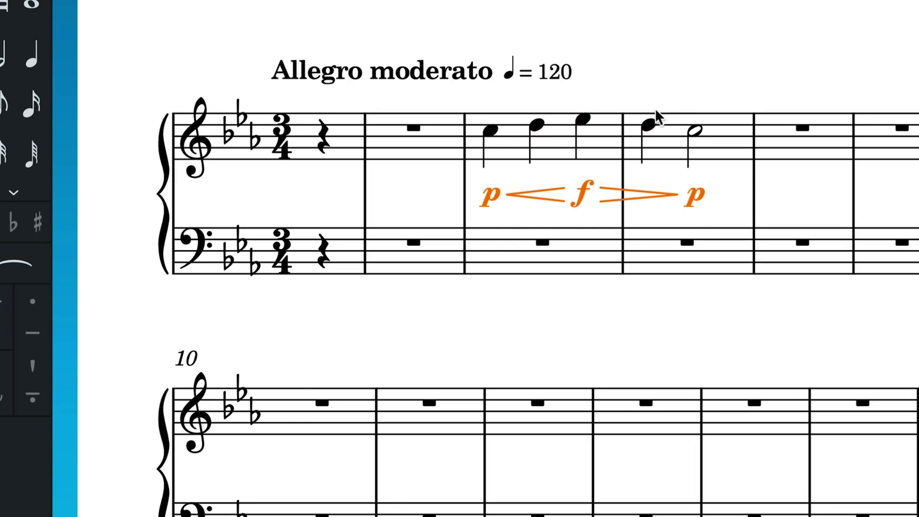
Add a trill (tr) to the quarter note just before the half note in the treble staff.
left_click(735, 126)
key("shift+o")
type("tr")
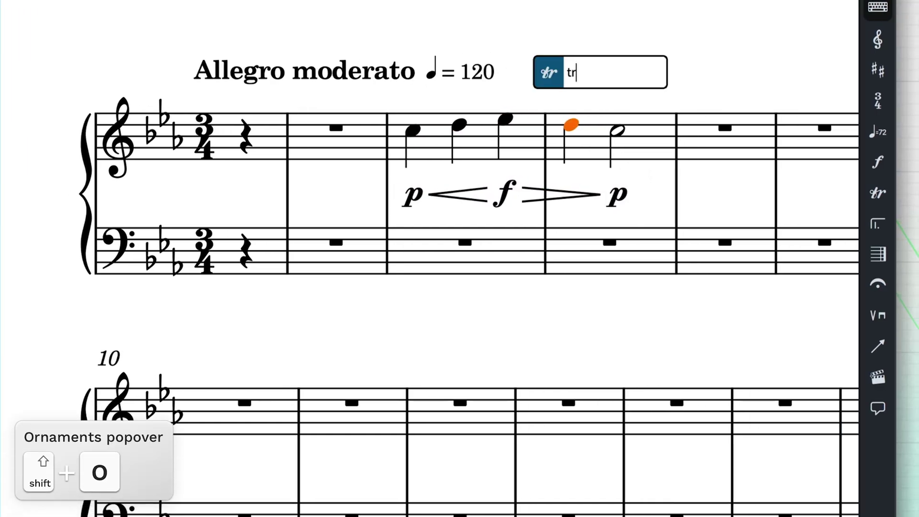
key("Return")
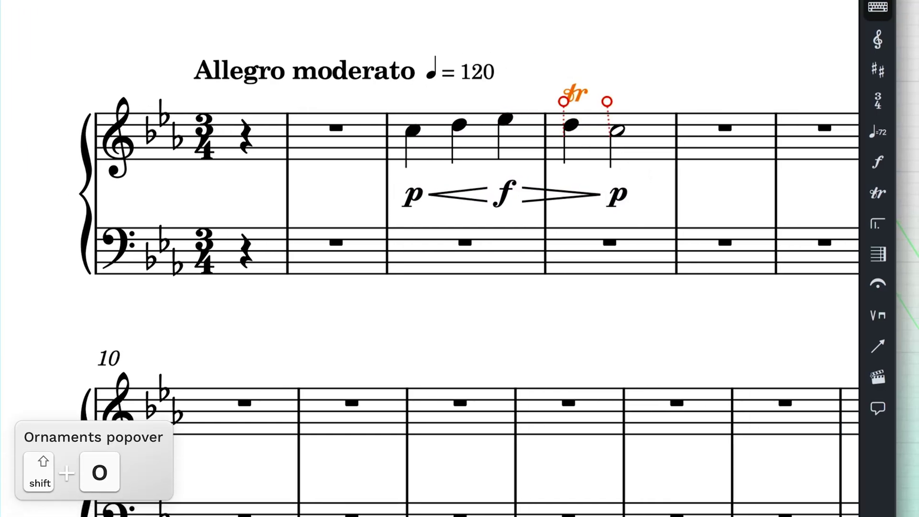
Add a fermata to the half note in the treble staff.
left_click(621, 134)
key("shift+h")
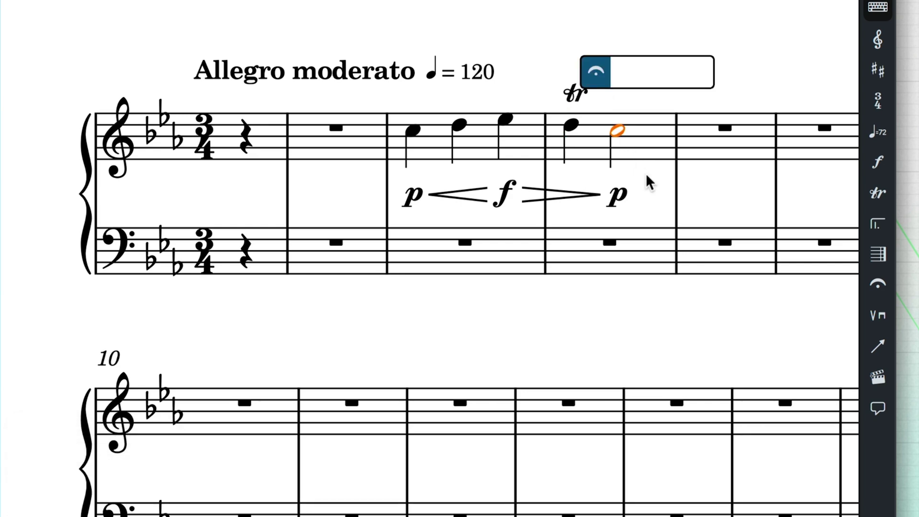
type("fermata")
key("Return")
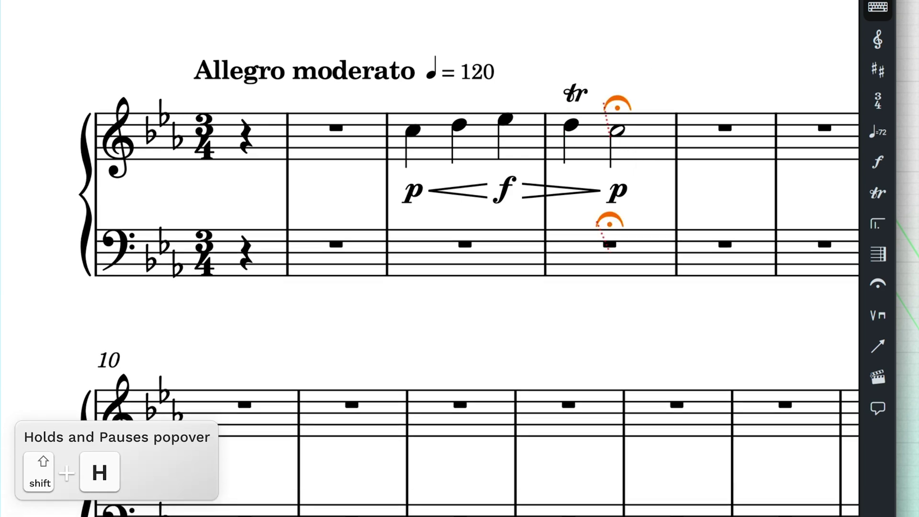
Change the barline after the fermata bar to a double barline with the entry ||.
left_click(674, 179)
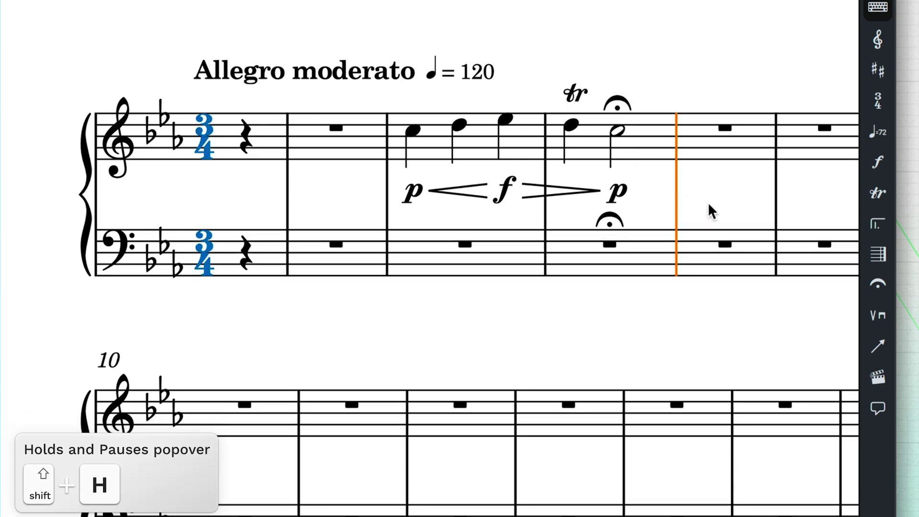
key("shift+b")
type("||")
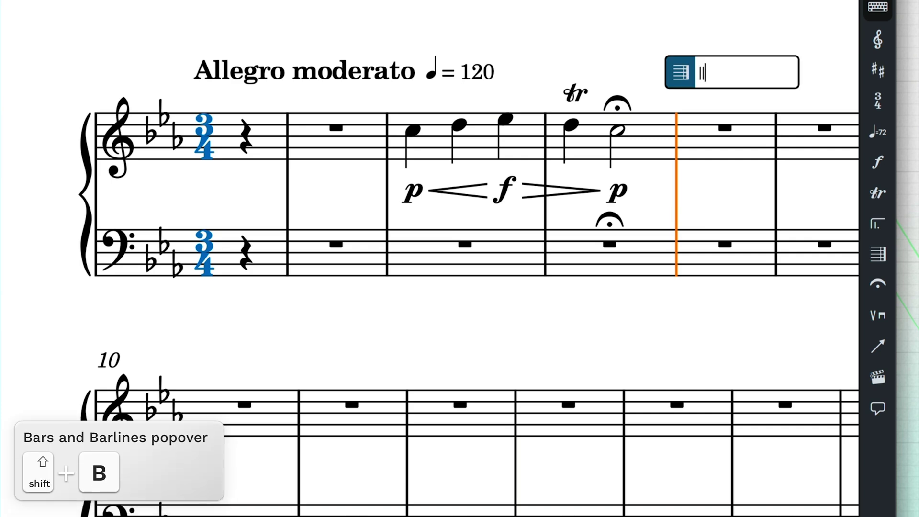
key("Return")
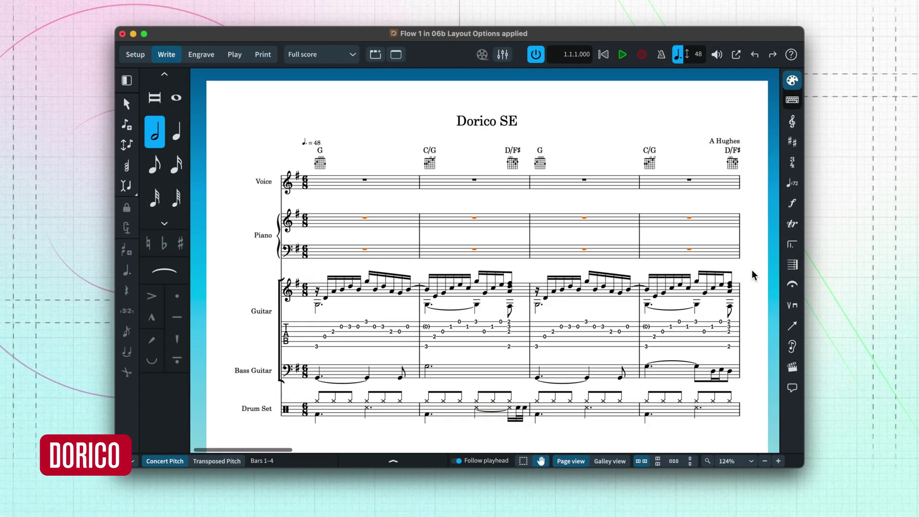
Generate piano notes from the chord symbols in bars 1–4, with the rhythm set to Note per bar or chord change.
key("j")
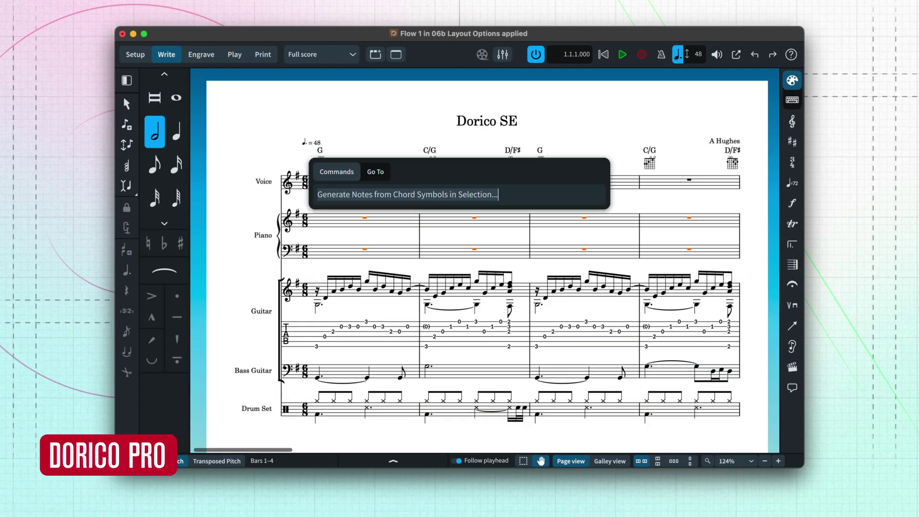
key("Return")
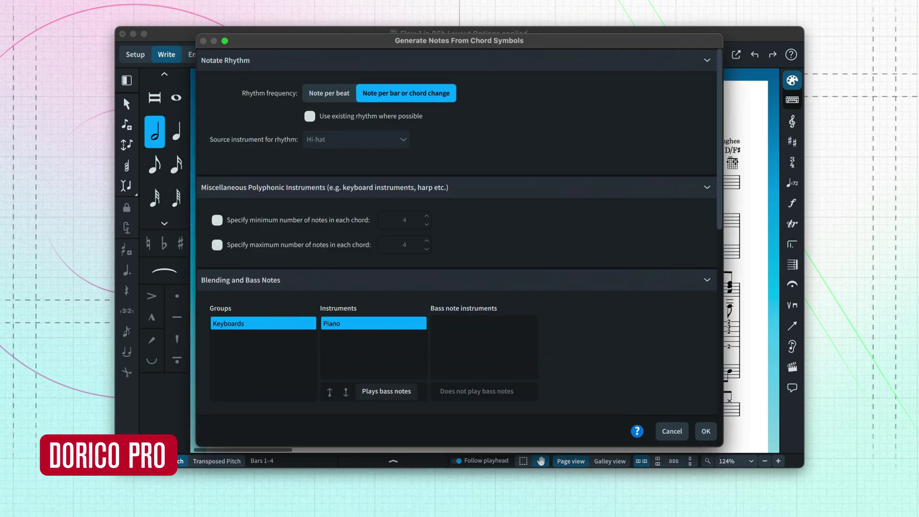
left_click(705, 431)
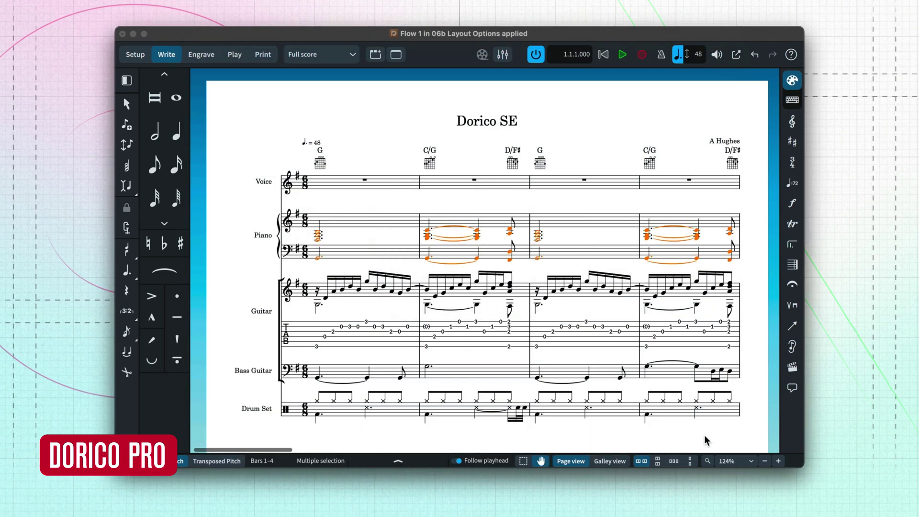
Add notes an octave above the Piano left-hand notes from the start of bar 9 to the first note of bar 11.
key("Escape")
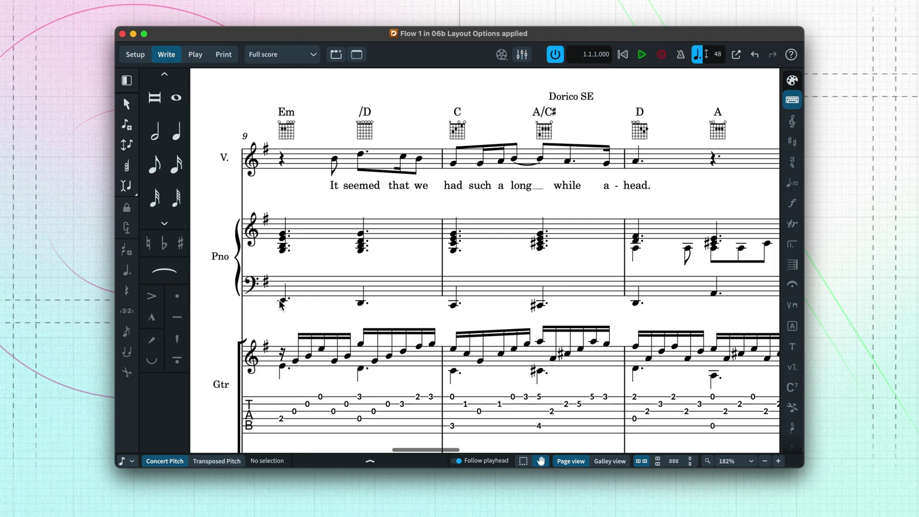
left_click(281, 304)
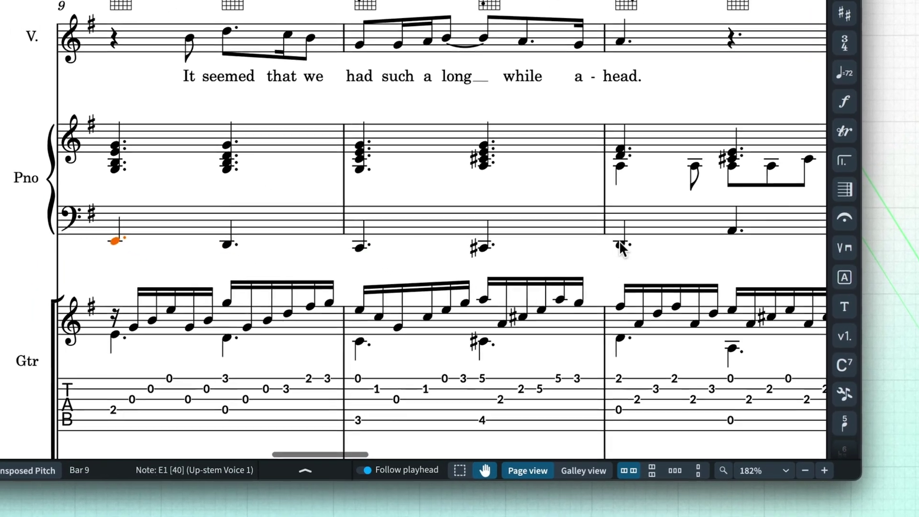
left_click(628, 276, "shift")
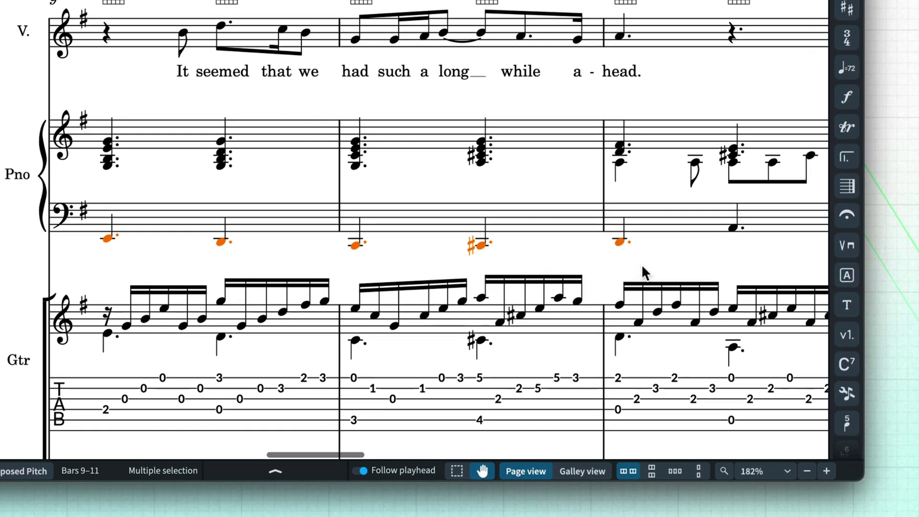
left_click(849, 391)
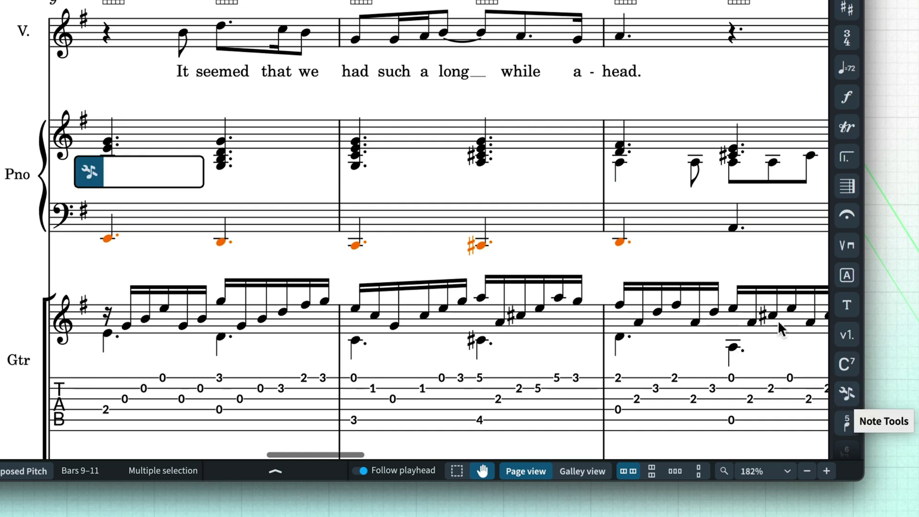
type("8")
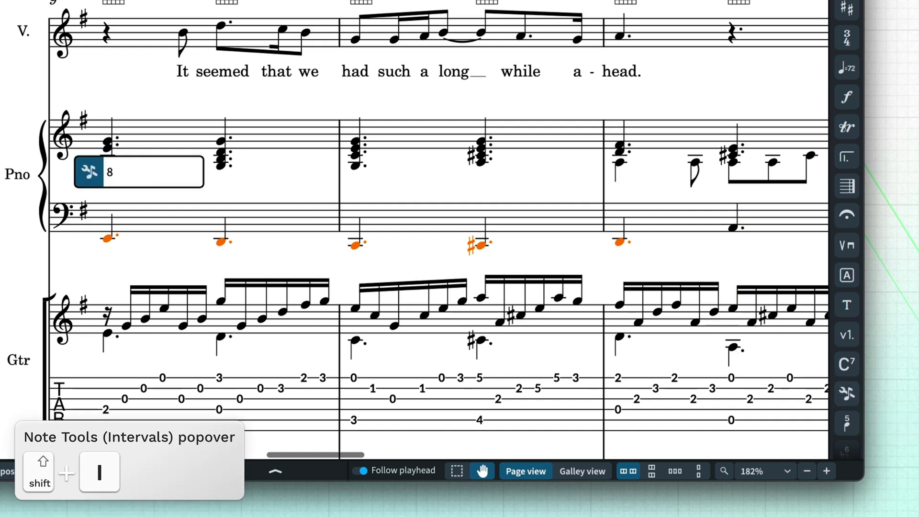
key("Return")
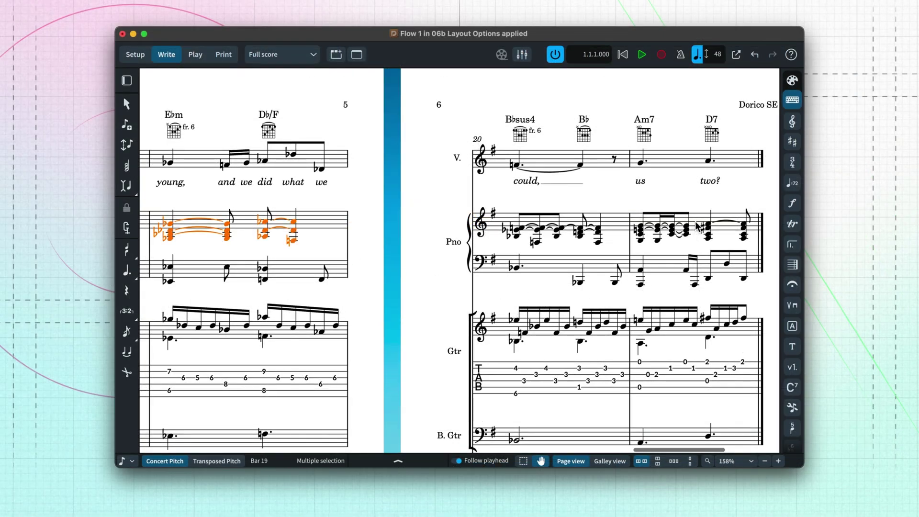
Filter the bottom notes of the Piano treble chords from bar 19 to the end of the flow and move them to a down-stem voice.
key("shift+super+End")
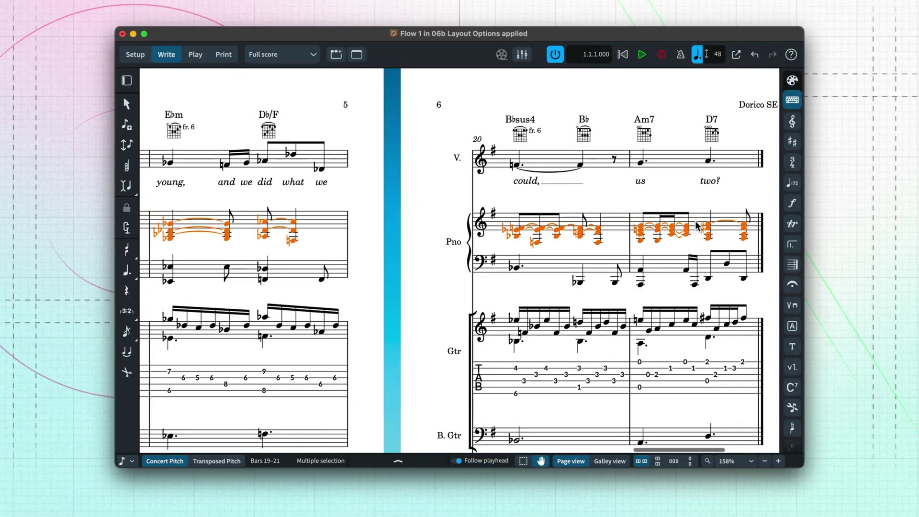
type("jfilter bottom note")
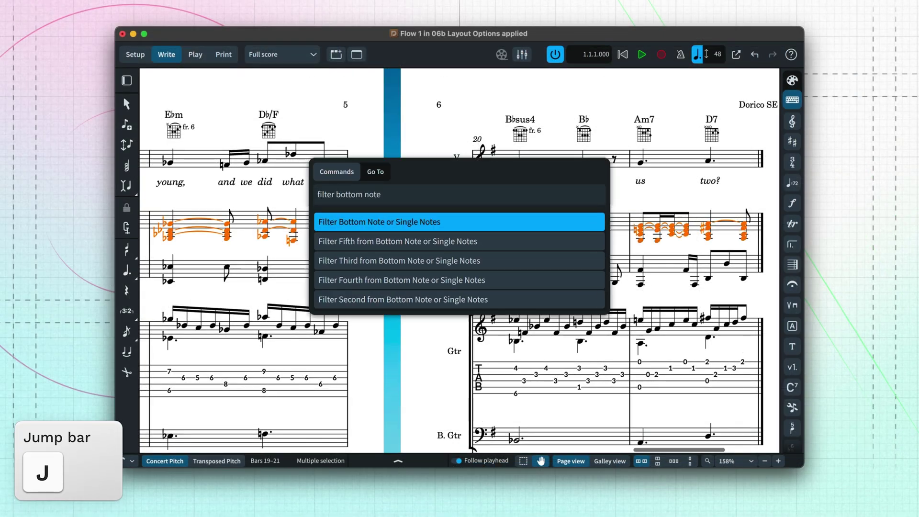
key("Return")
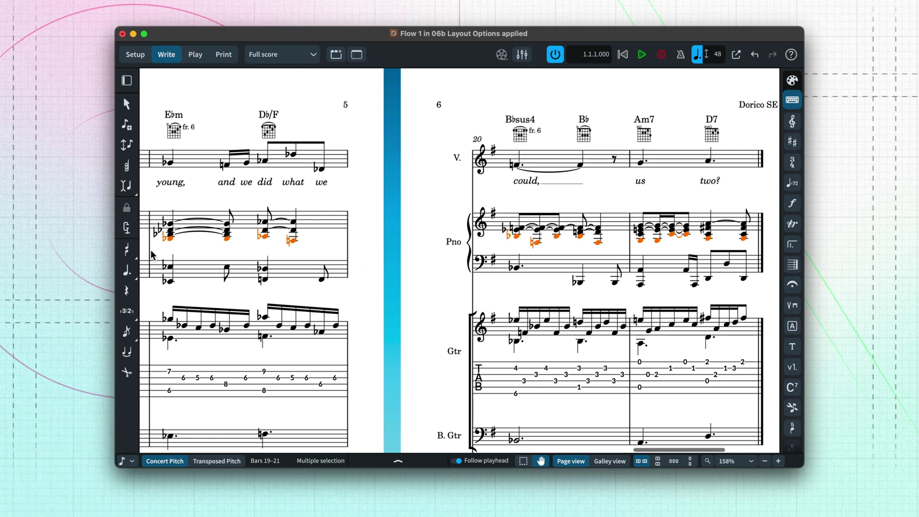
left_click(129, 250)
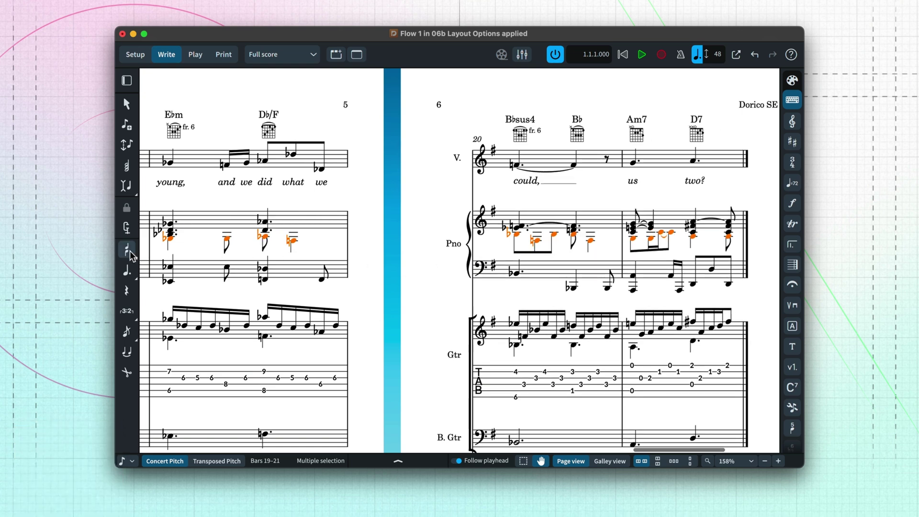
left_click(437, 249)
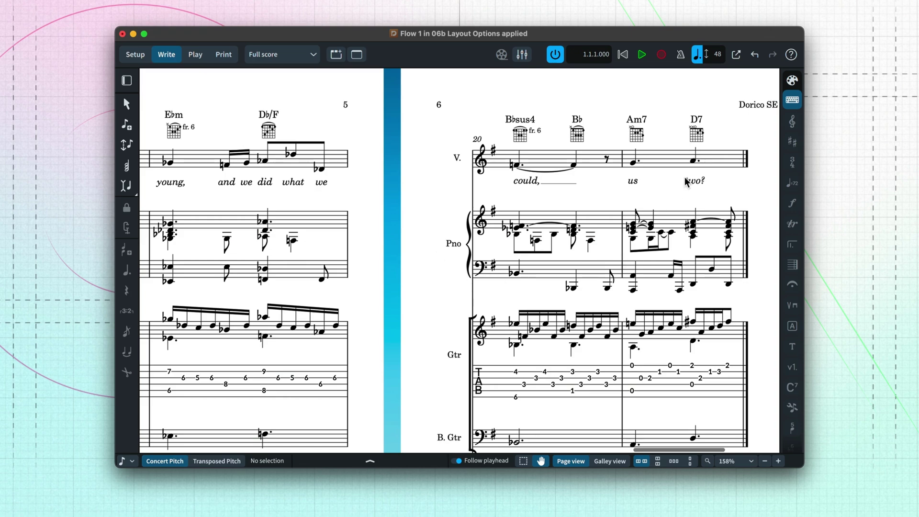
left_click(754, 54)
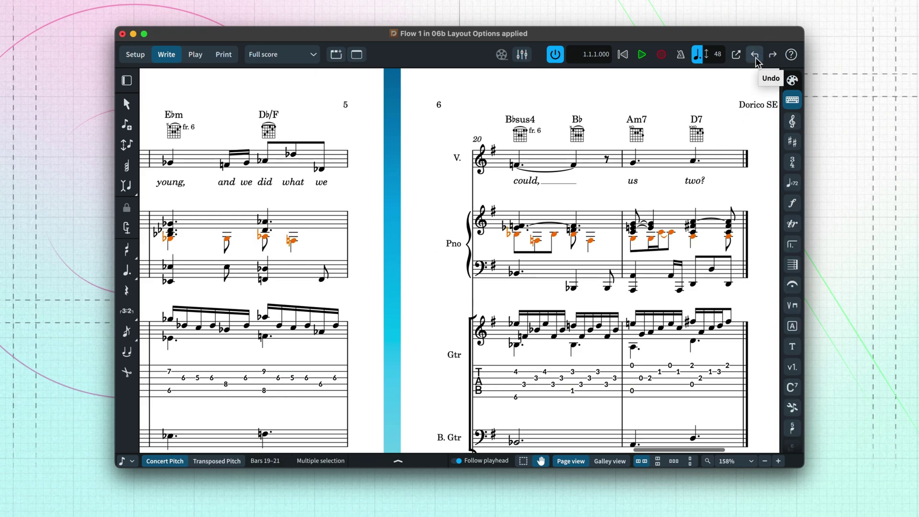
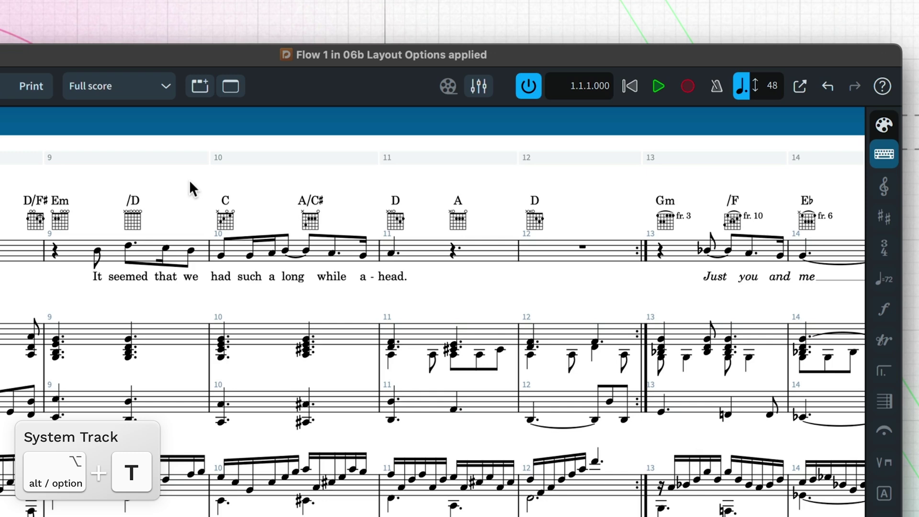
Select bars 9–12 in the system track, try deleting them, and undo the deletion.
left_click(150, 159)
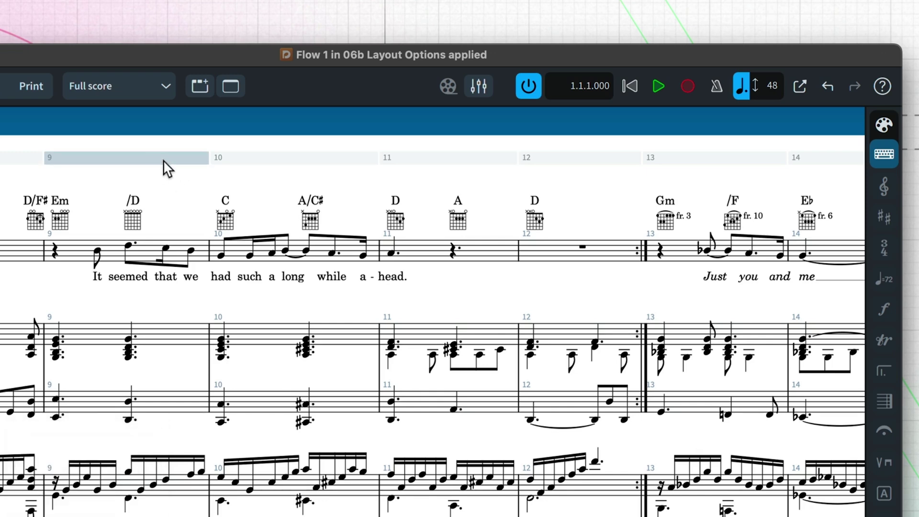
left_click_drag(163, 159, 568, 152)
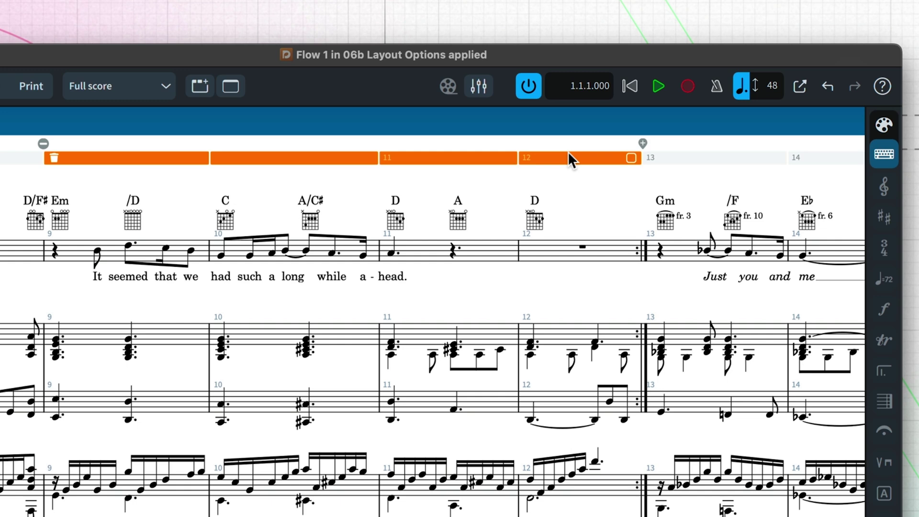
left_click(53, 157)
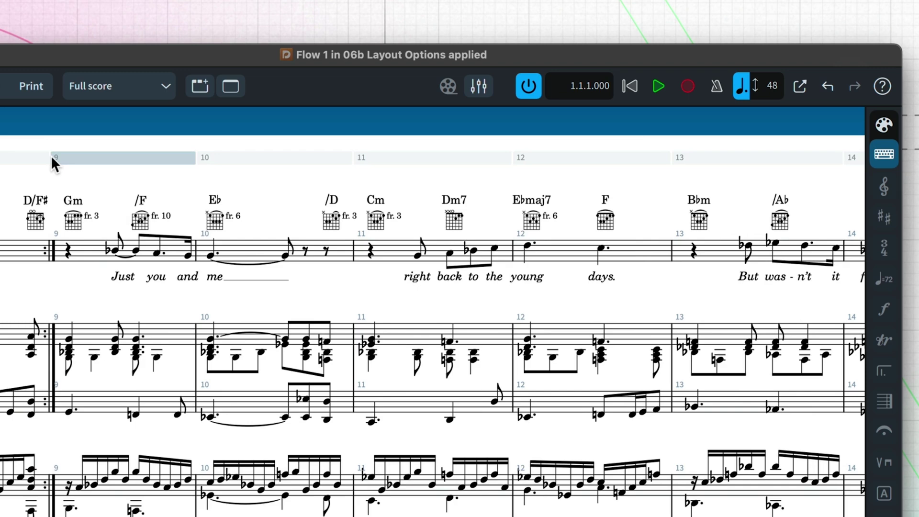
key("super+z")
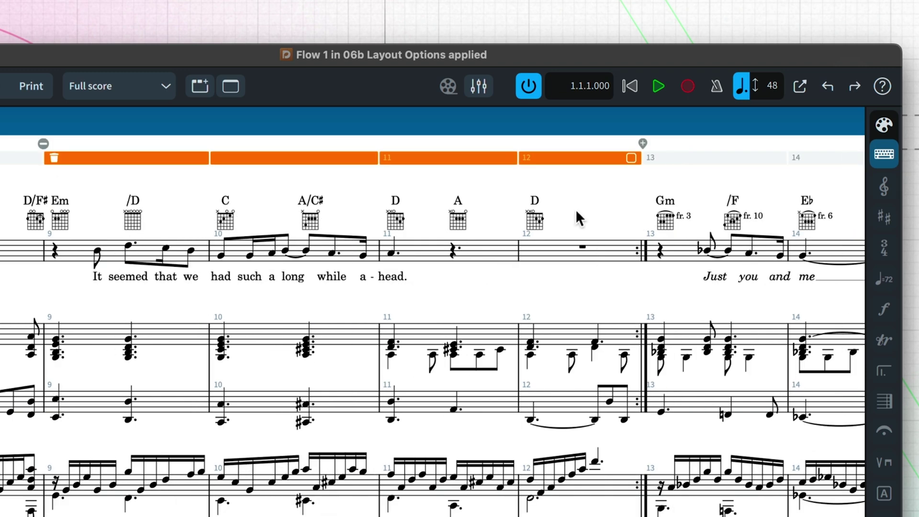
Try selecting all the music in bars 9–12, undo that selection, and insert four empty bars after bar 12.
left_click(631, 159)
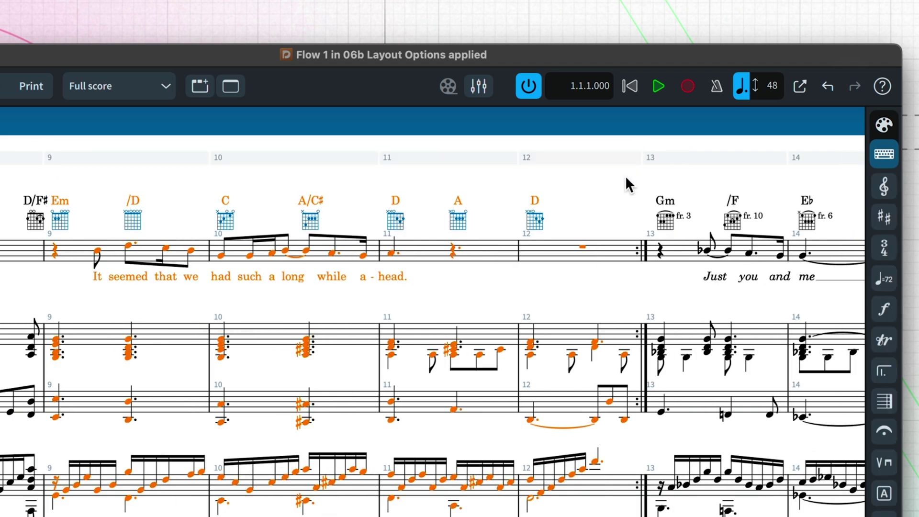
key("super+z")
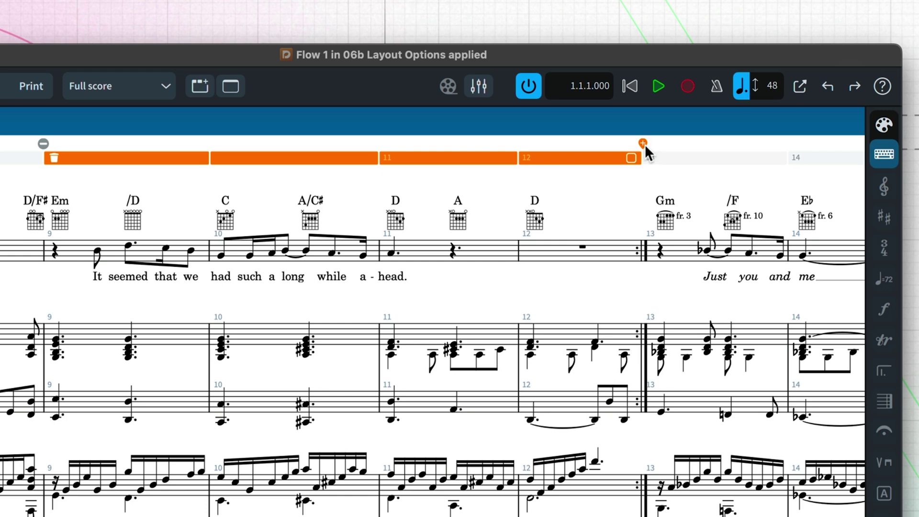
left_click(644, 144)
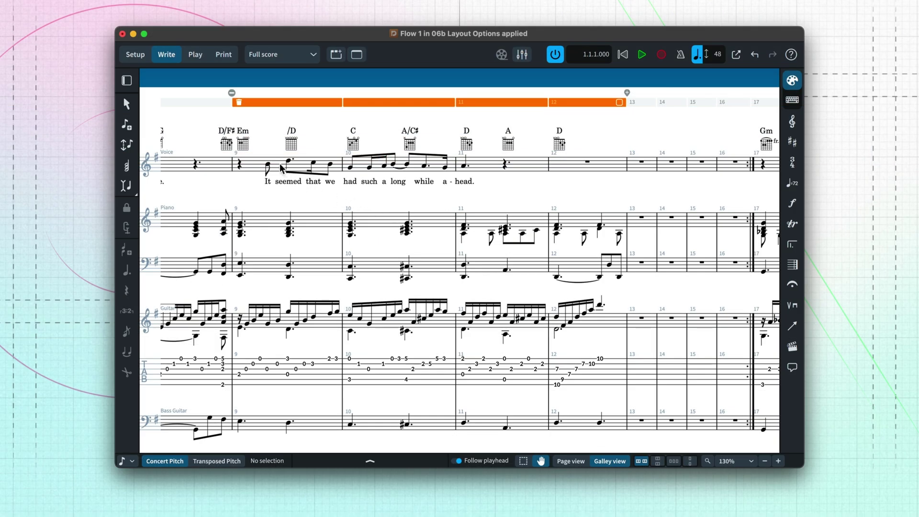
Add first and second repeat endings starting over Voice bars 9–12, and extend the second ending through bar 16.
left_click(118, 255)
left_click(566, 172, "shift")
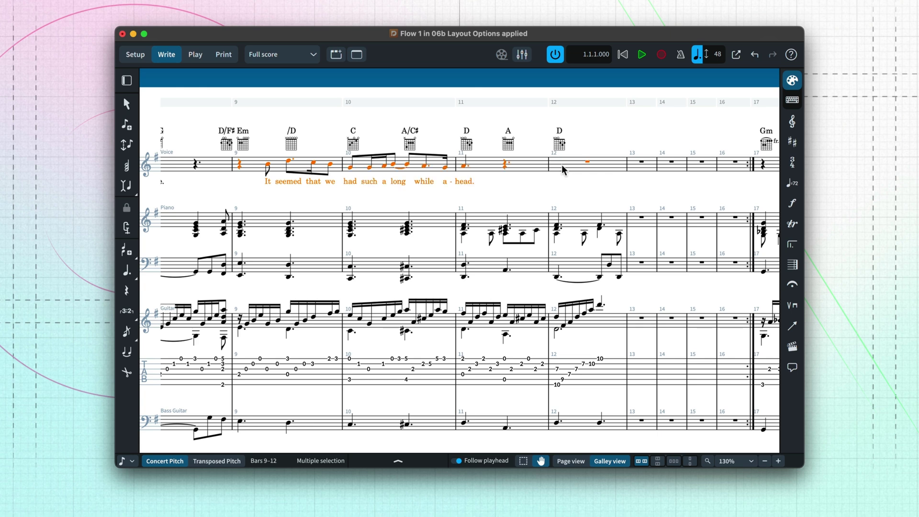
left_click(792, 248)
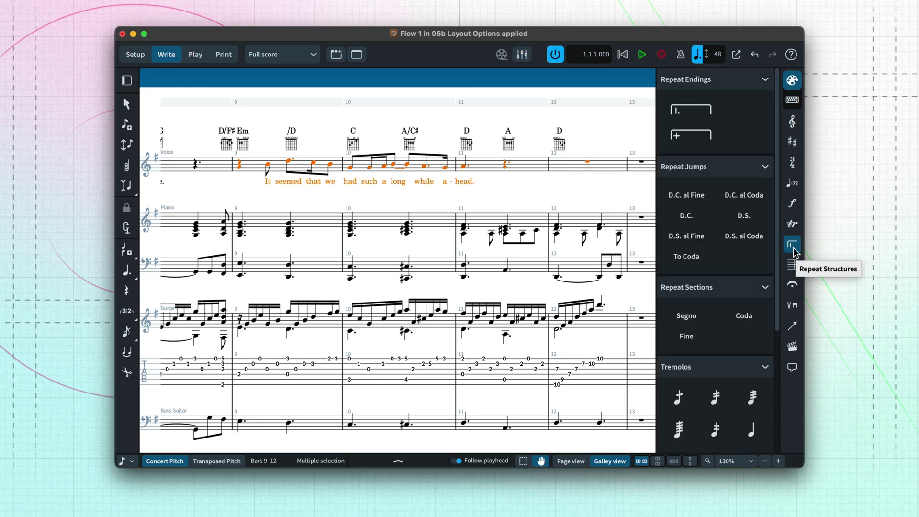
left_click(698, 120)
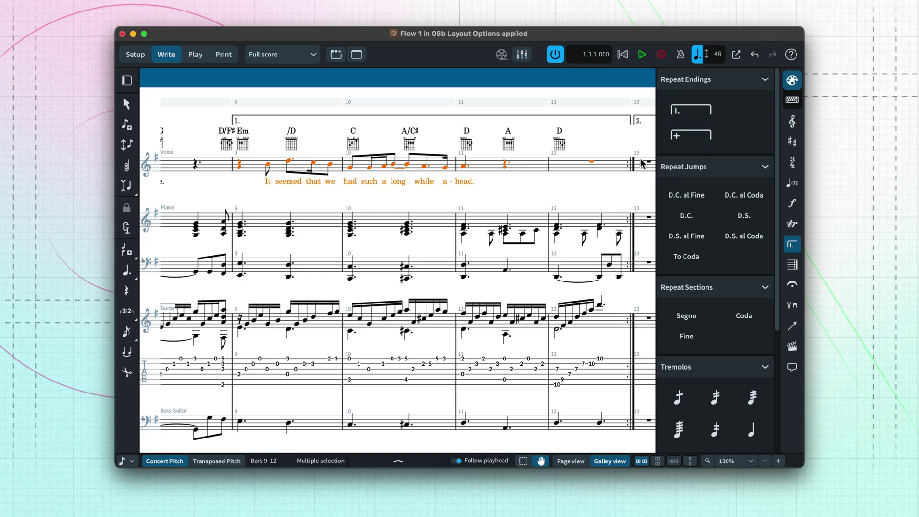
scroll(619, 176, "right", 5)
left_click_drag(332, 114, 424, 119)
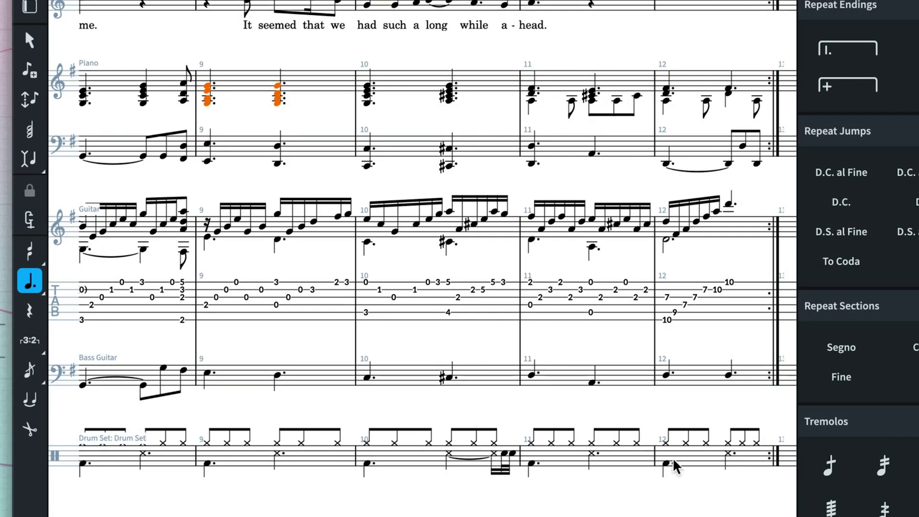
Repeat the accompaniment music of bars 9–12 into bars 13–16.
key("r")
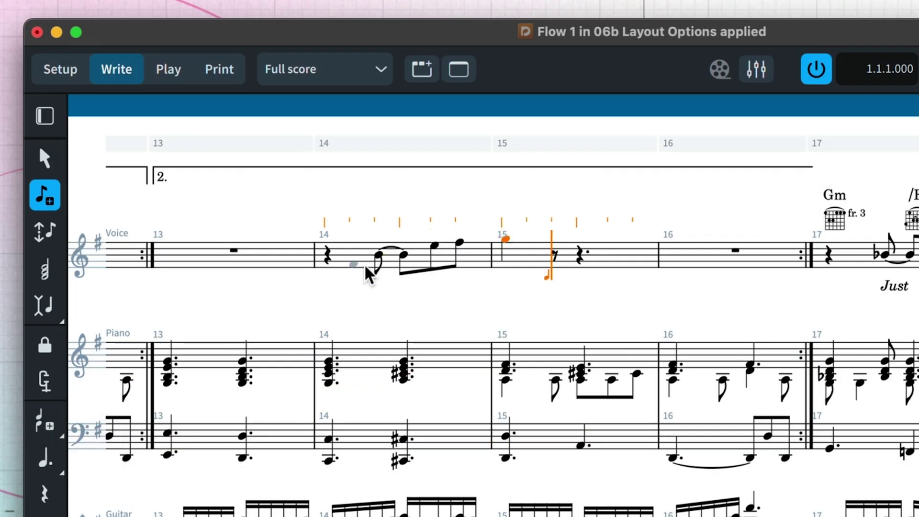
Continue the Voice melody in bar 15 with sixteenths G and A, eighth B, dotted eighth A and sixteenth G, ending with tied notes in bar 16.
key("3")
key("g")
key("a")
key("4")
key("b")
key("period")
key("a")
key("3")
key("g")
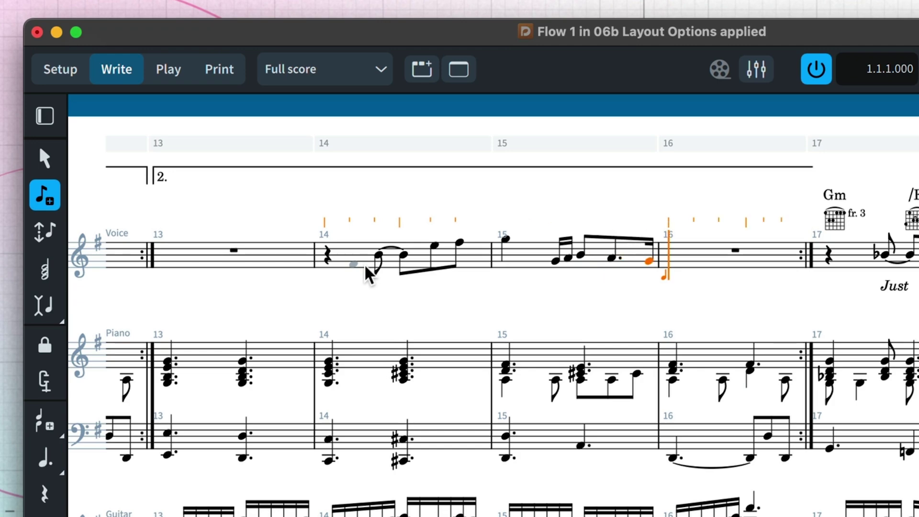
key("period")
key("t")
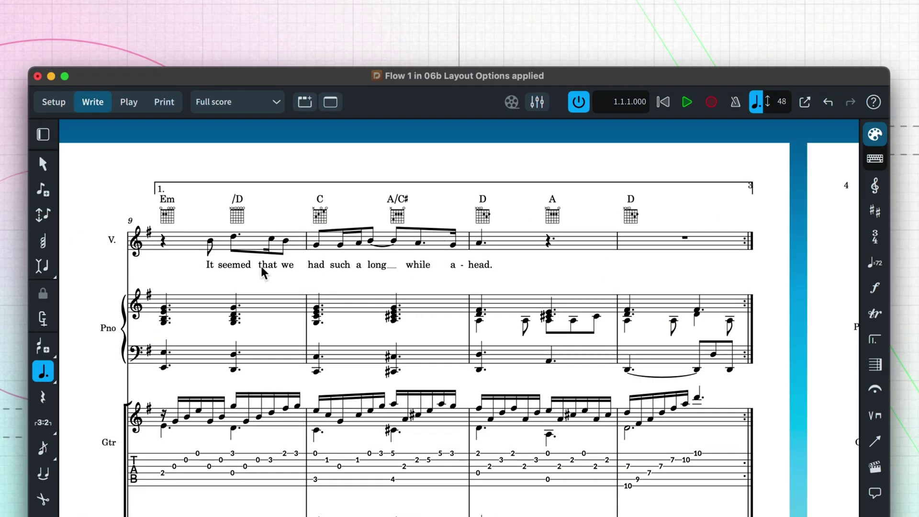
Copy all the chord symbols of bars 9–12, from Em to the last D, to the start of bar 13.
left_click(170, 222)
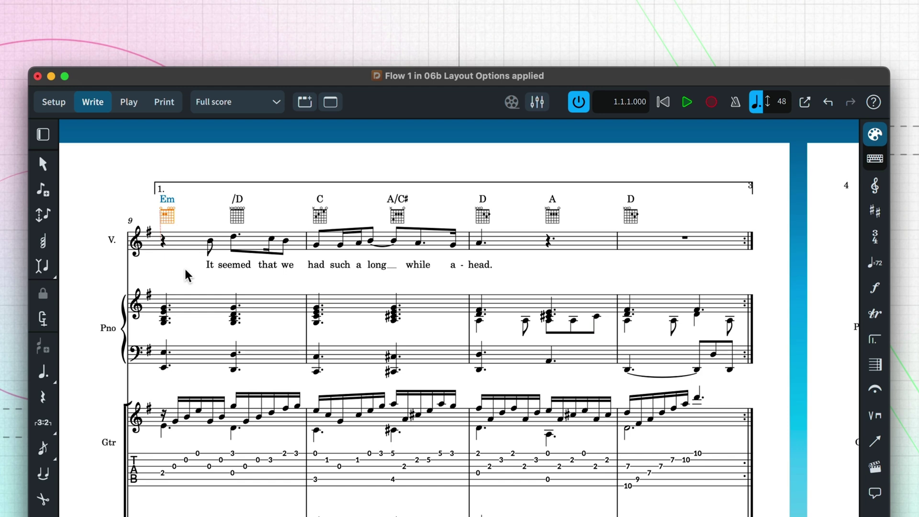
key("super+shift+a")
key("super+shift+a")
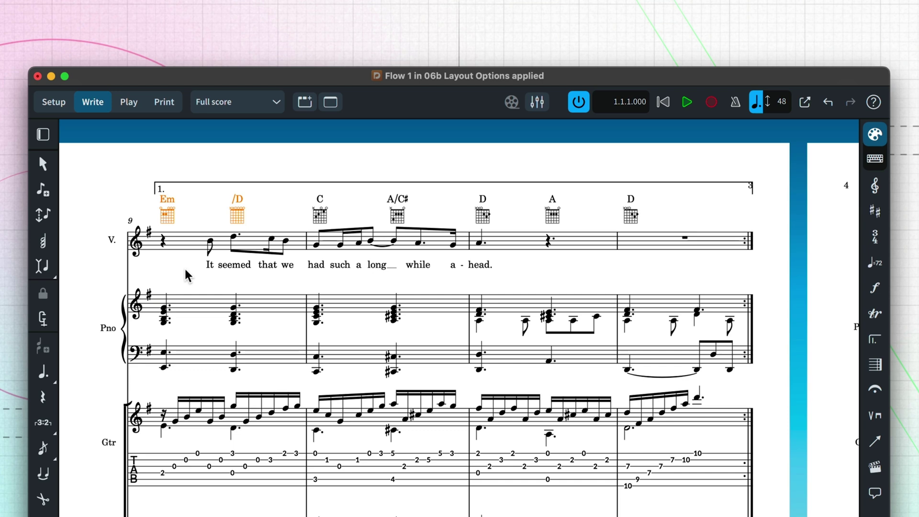
key("cmd+shift+a")
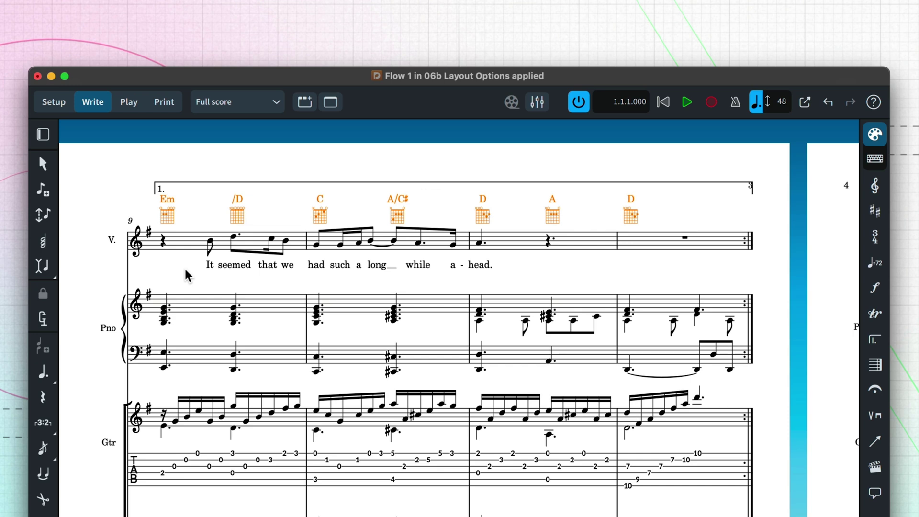
scroll(186, 275, "right", 5)
scroll(187, 275, "right", 6)
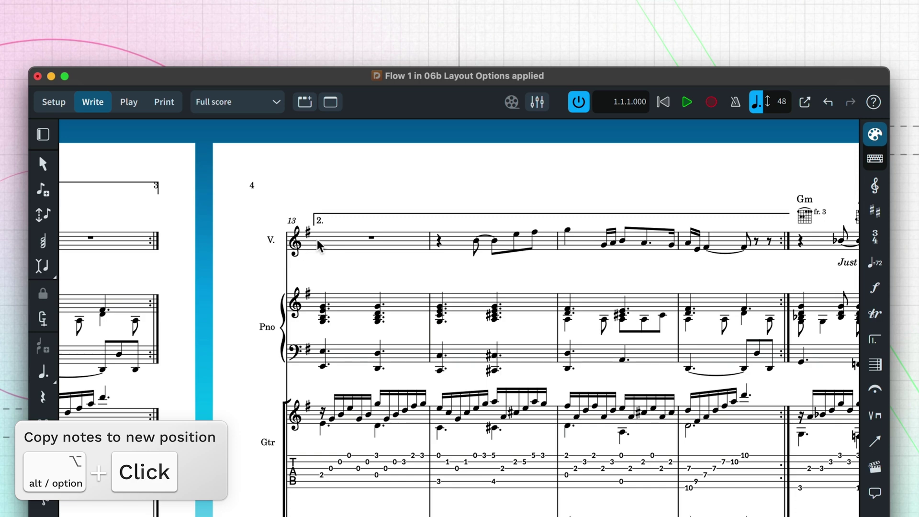
left_click(318, 242, "alt")
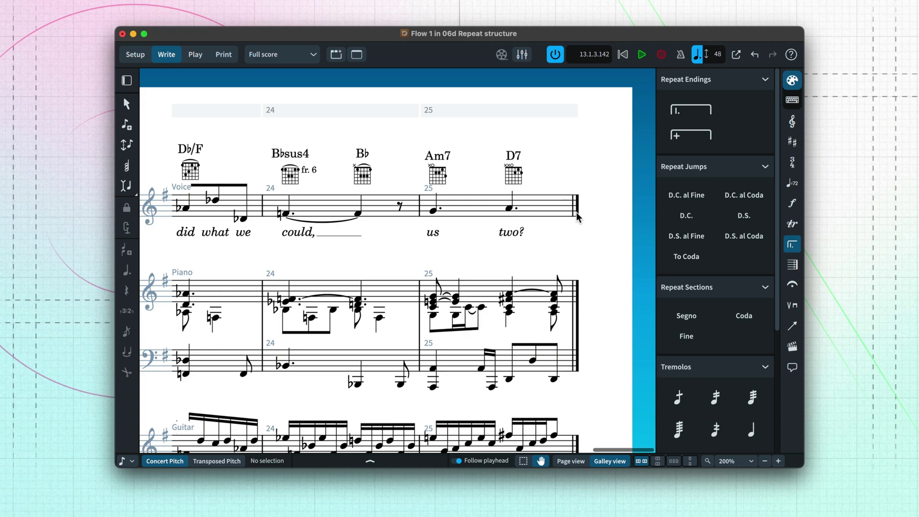
Add a D.S. repeat jump at the final barline after bar 25.
left_click(575, 217)
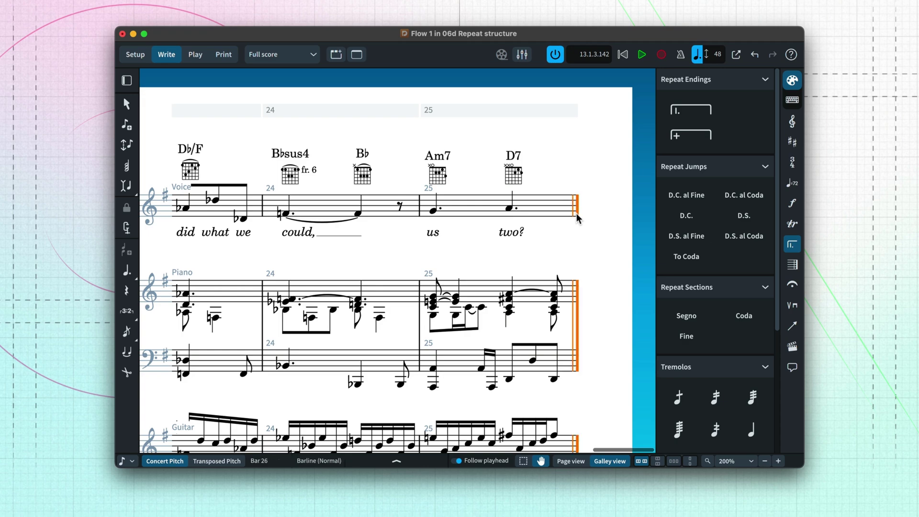
left_click(760, 217)
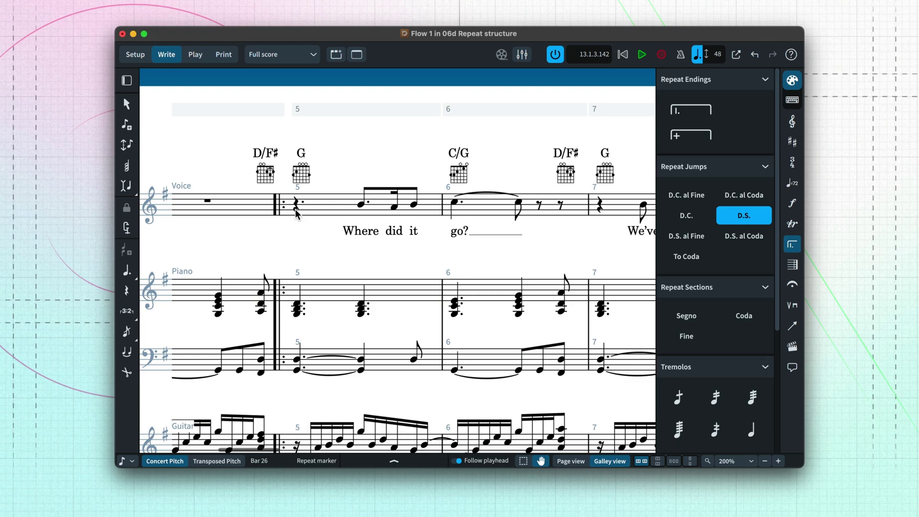
Add a Segno at the start of bar 5 and play back the score with its D.S. jump.
left_click(295, 210)
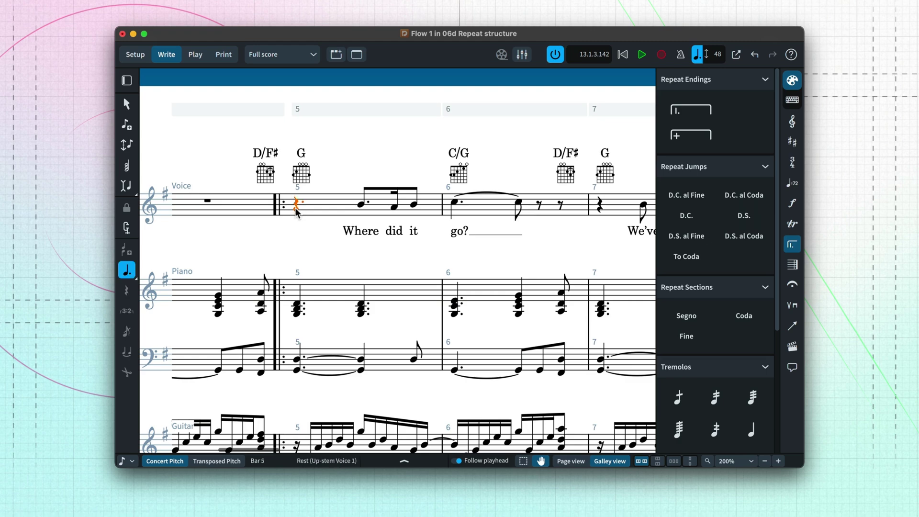
left_click(705, 321)
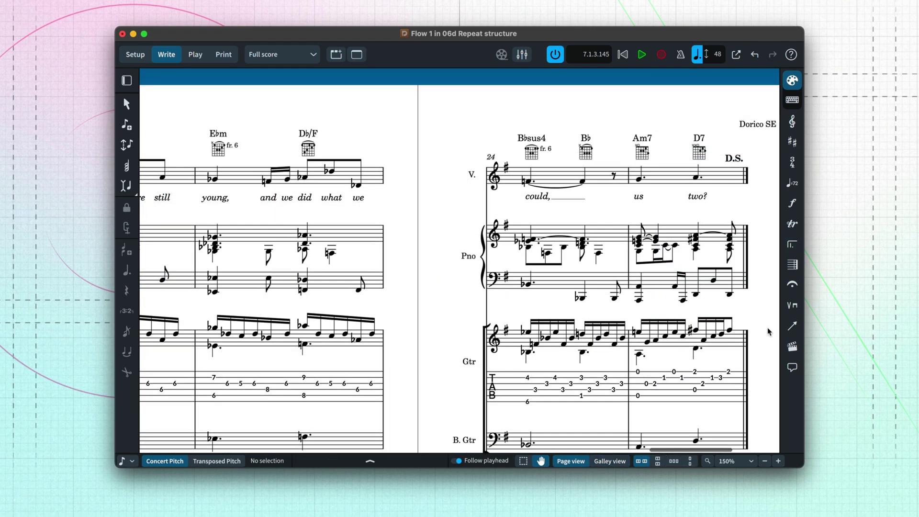
key("space")
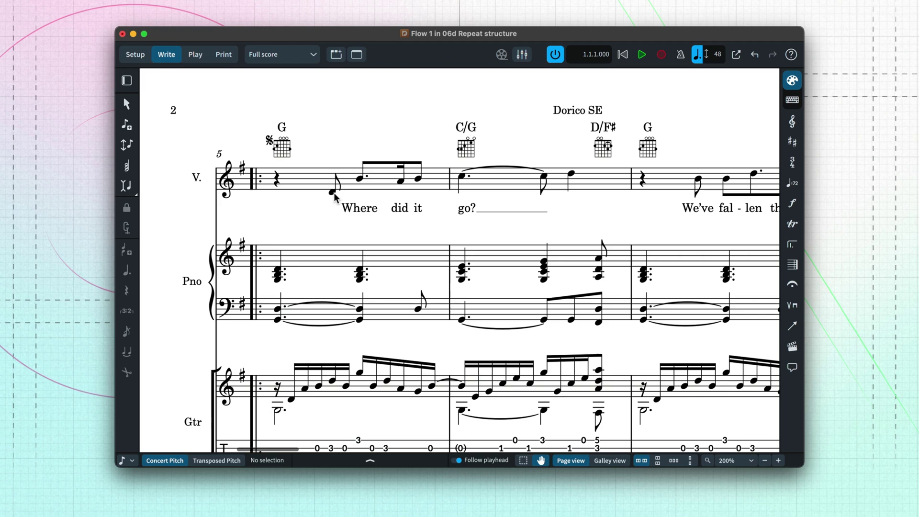
Suppress playback on pass 1 for the Voice's low eighth-note D in bar 5 and the high D in bar 6.
left_click(332, 192)
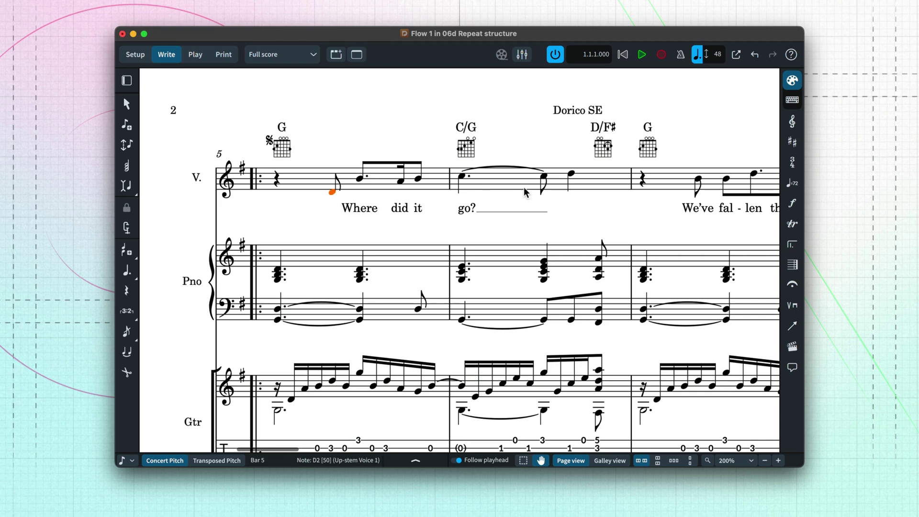
left_click(571, 173, "super")
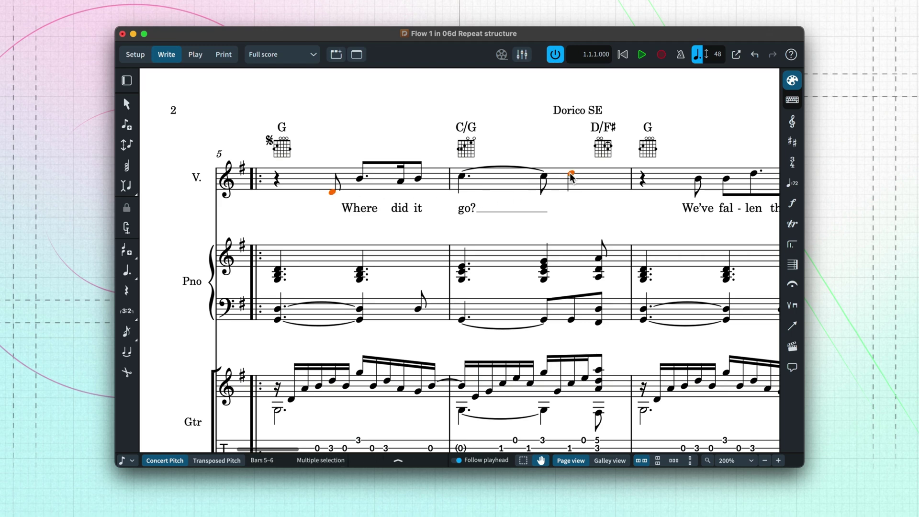
left_click(396, 460)
left_click(149, 354)
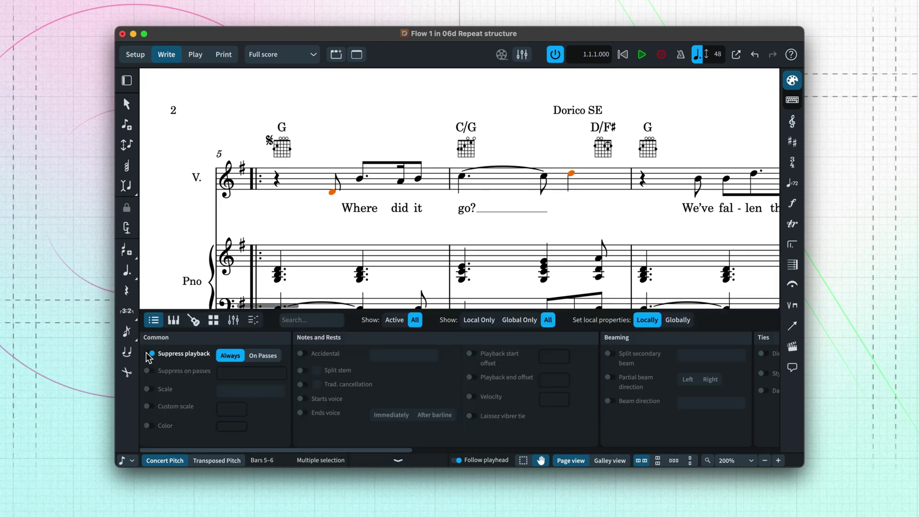
left_click(262, 355)
left_click(152, 371)
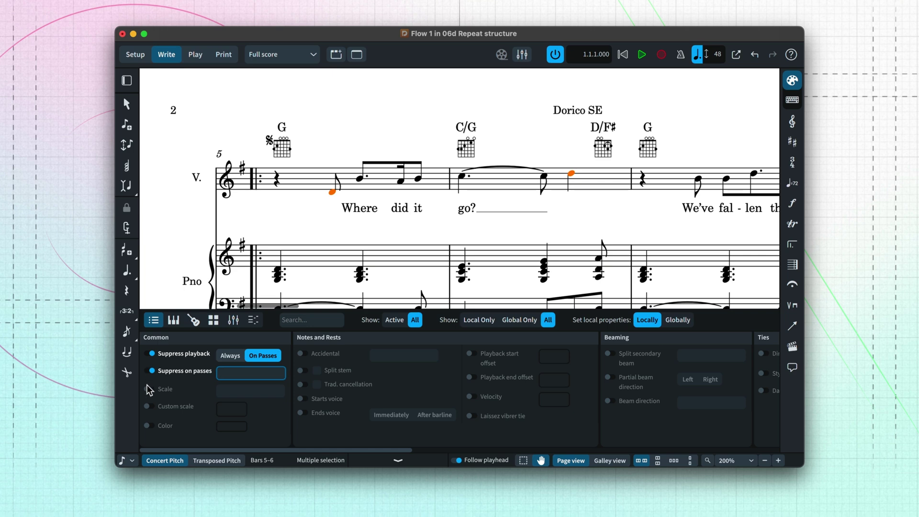
type("1")
Set the scale of the two selected Voice notes to Cue size.
left_click(148, 388)
left_click(251, 391)
left_click(229, 412)
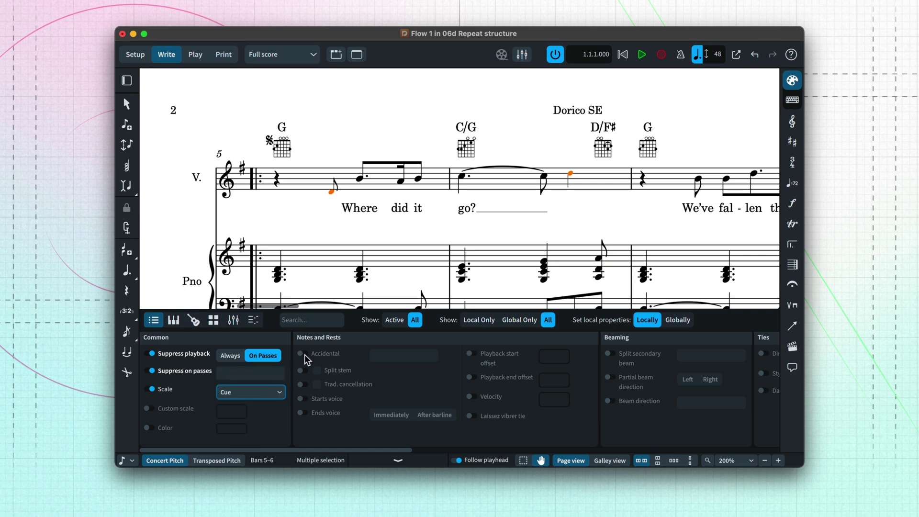
Find the notehead bracket property and enclose both selected Voice notes in round brackets.
left_click(311, 320)
type("bracket")
left_click(289, 354)
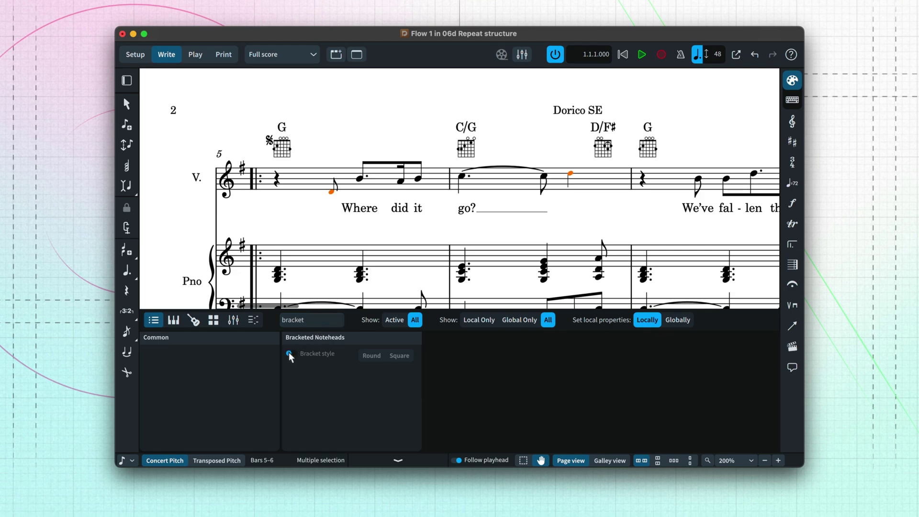
key("super+8")
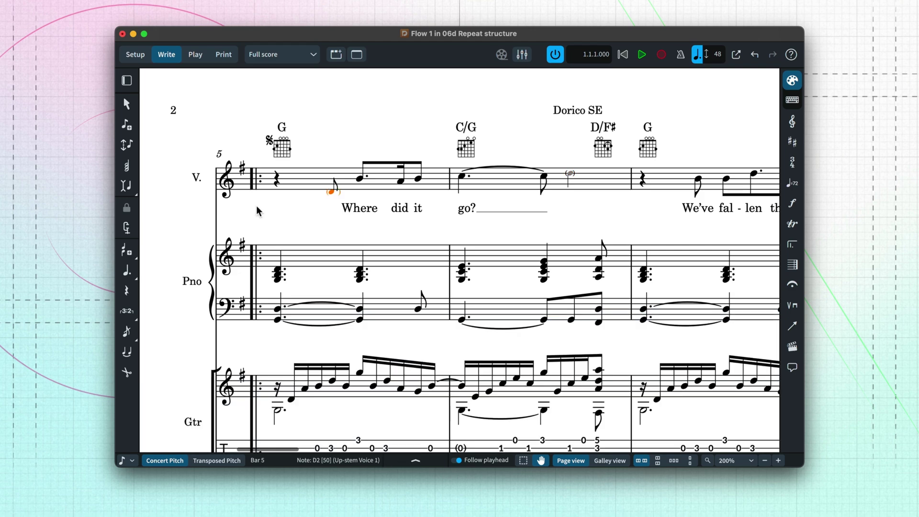
Enter the second lyric line "But they have all flown now." in the Voice part, starting on the bracketed D in bar 5.
key("shift+r")
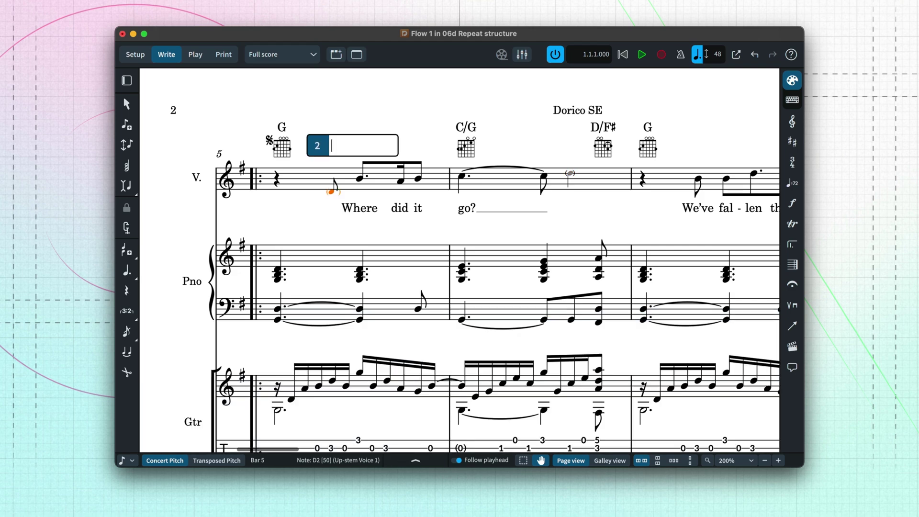
type("But they have all")
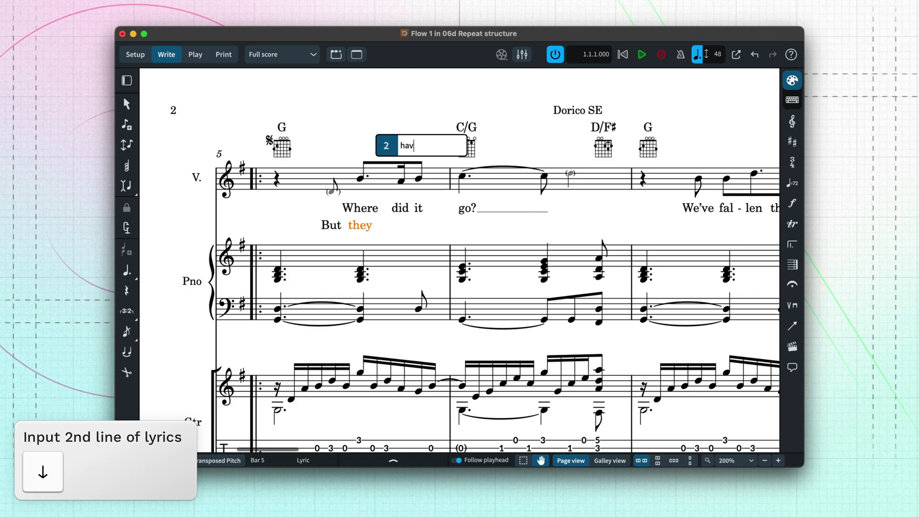
key("space")
type("flown")
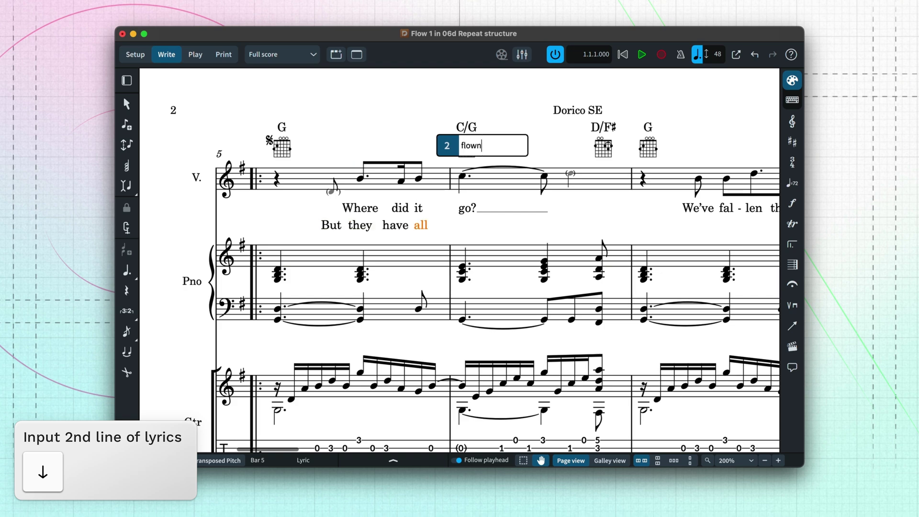
key("space")
type("now.")
key("space")
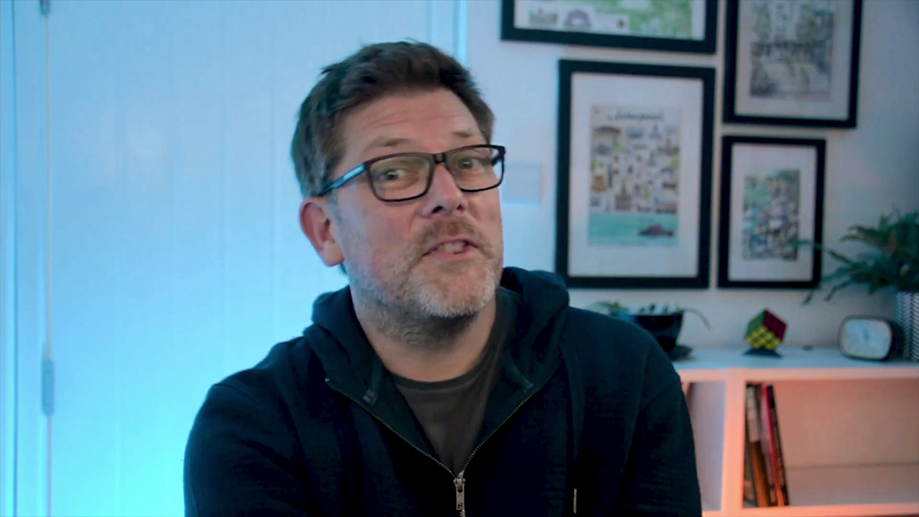